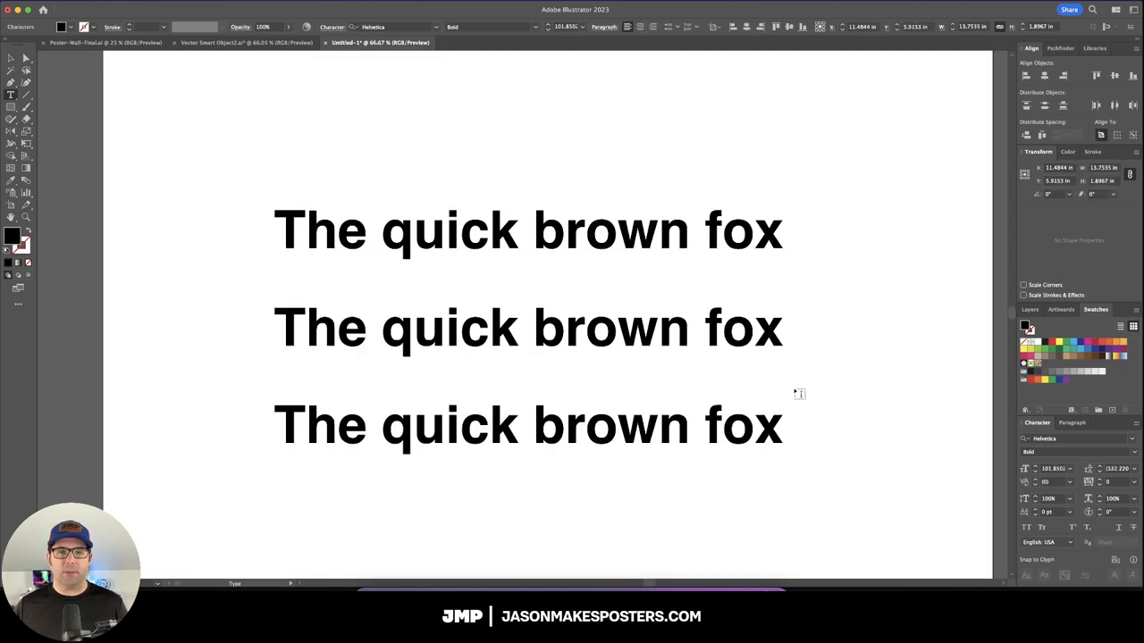
# Float the Character panel over the canvas beside the three fox lines, ready to edit kerning
pyautogui.click(1050, 482)
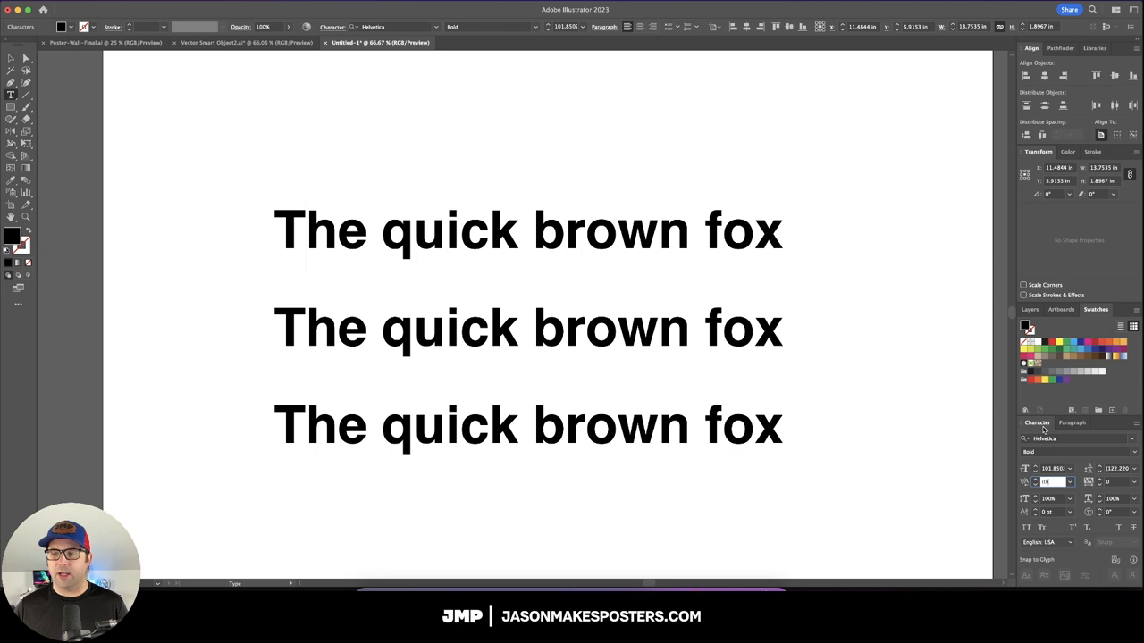
pyautogui.moveTo(1041, 424)
pyautogui.mouseDown()
pyautogui.moveTo(832, 130)
pyautogui.moveTo(795, 101)
pyautogui.moveTo(848, 85)
pyautogui.mouseUp()
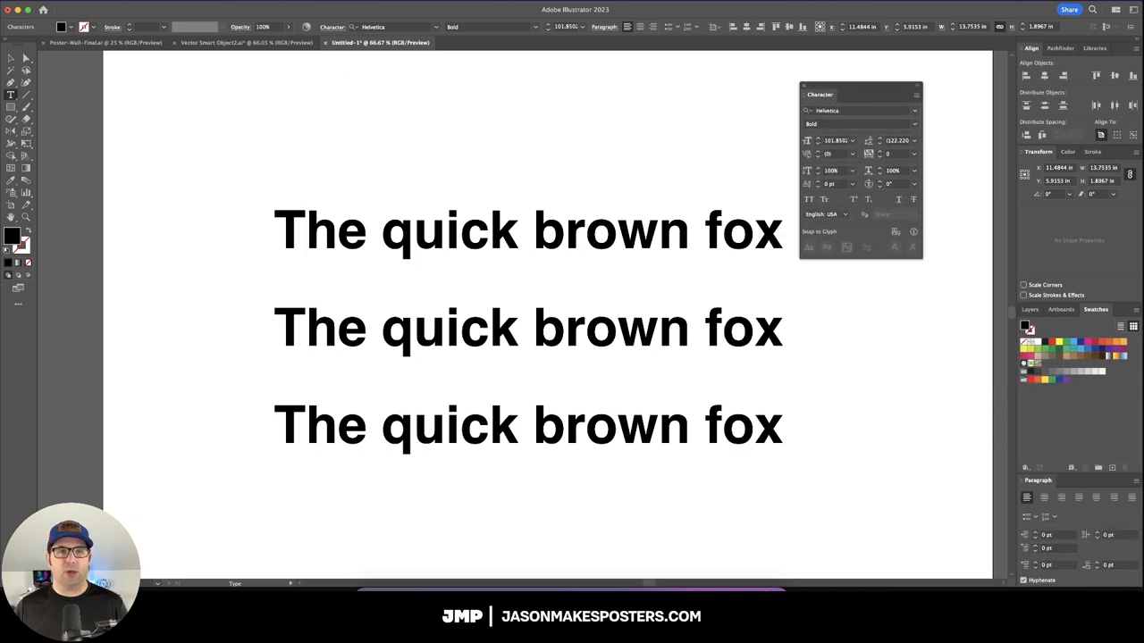
pyautogui.click(259, 0)
pyautogui.moveTo(349, 513)
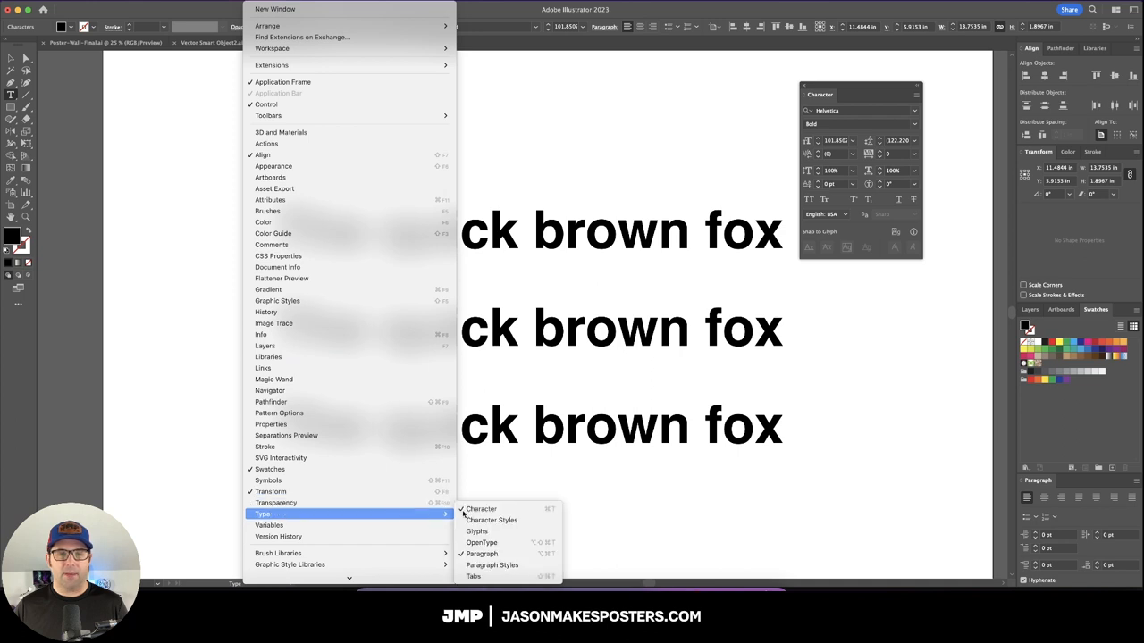
pyautogui.click(888, 90)
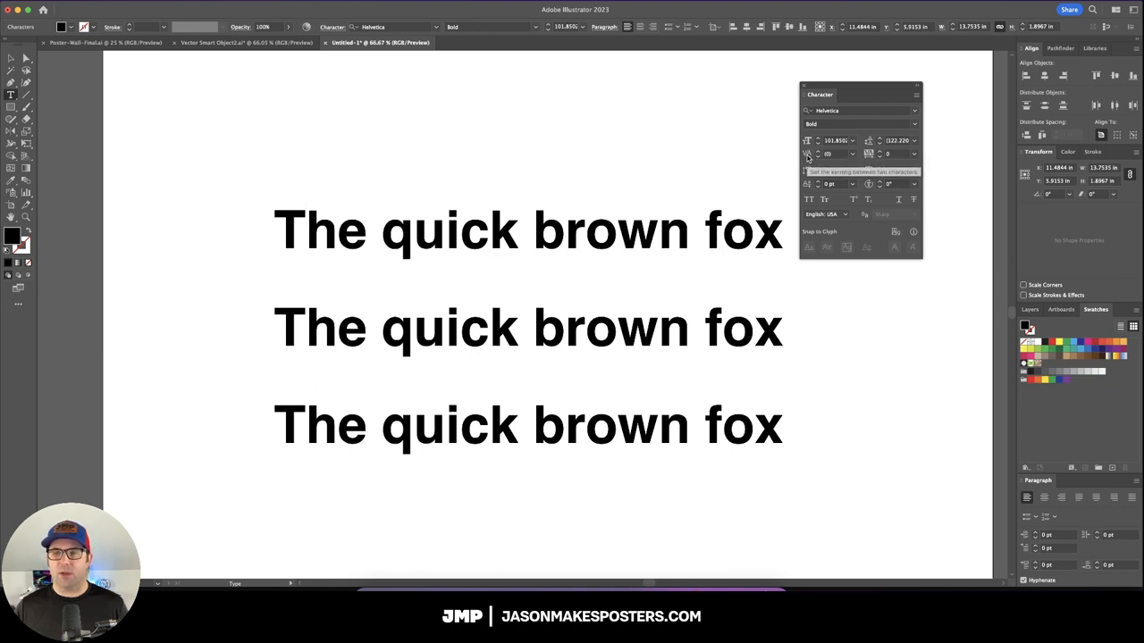
pyautogui.click(837, 153)
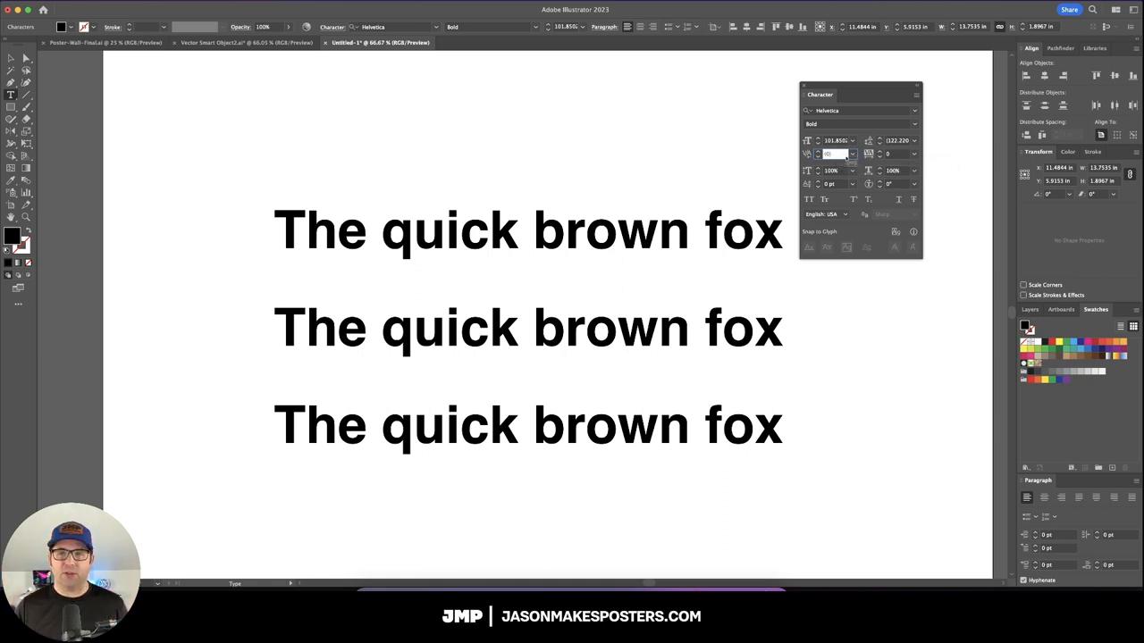
# Tighten the first fox line's letter pairs, pulling the e toward the h to -40 and closing quick-brown
pyautogui.press('Down')
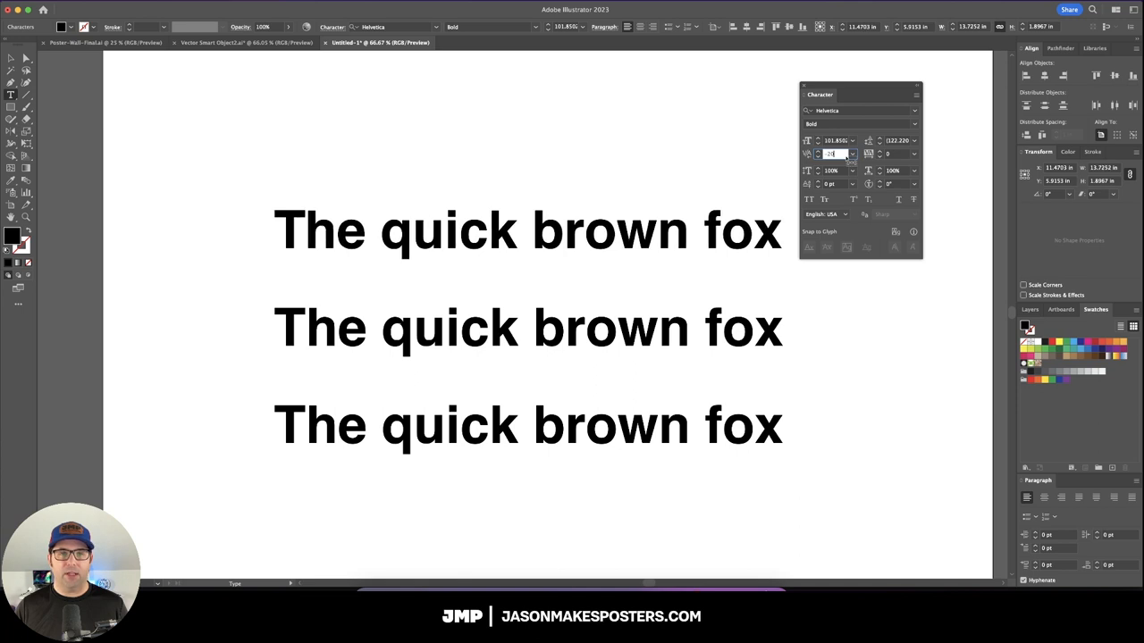
pyautogui.press('Down')
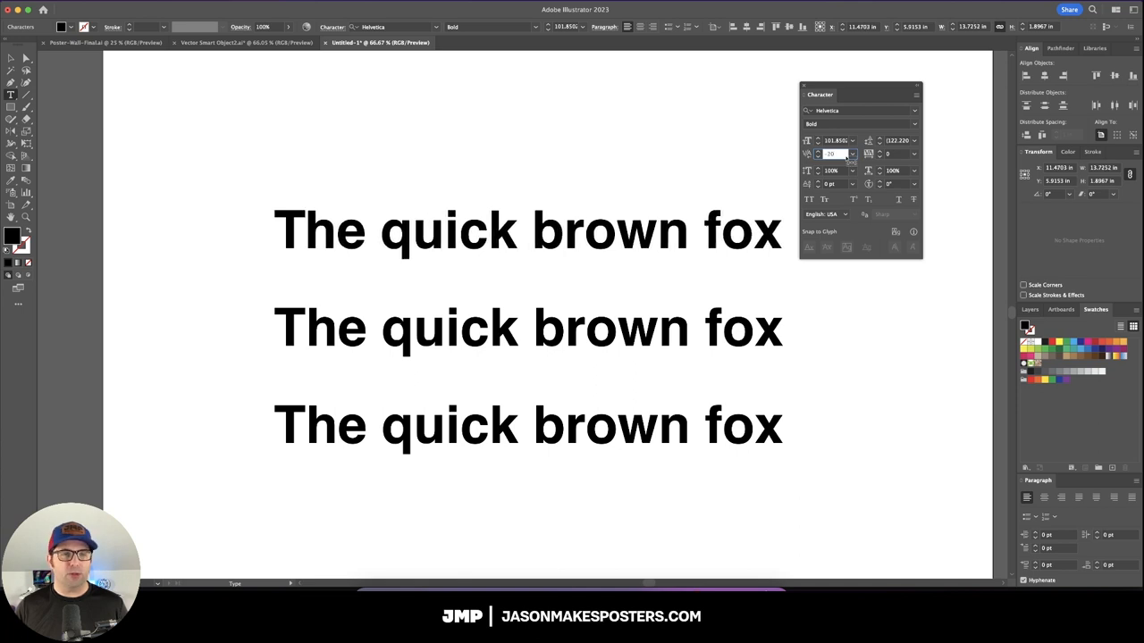
pyautogui.press('Return')
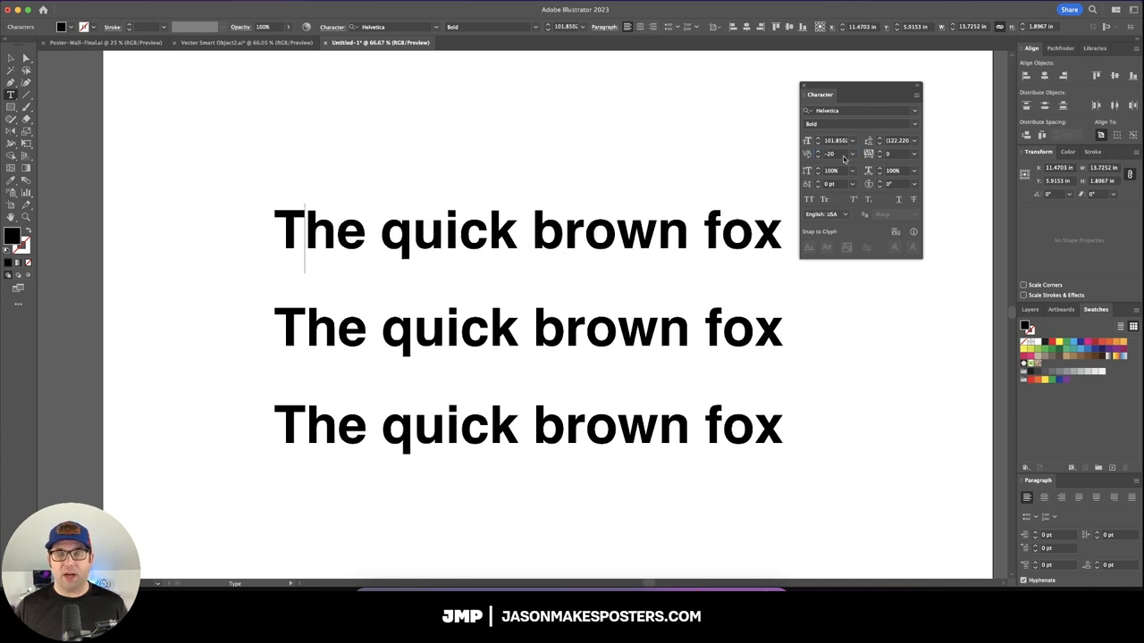
pyautogui.press('Right')
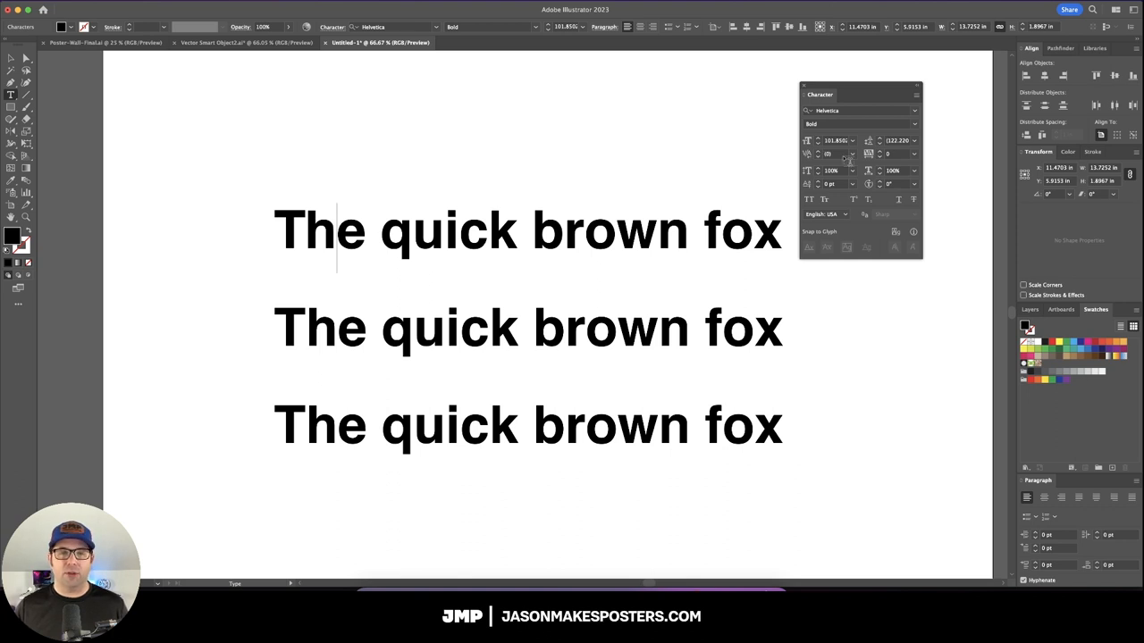
pyautogui.click(835, 154)
pyautogui.write('-30')
pyautogui.press('Return')
pyautogui.write('-40')
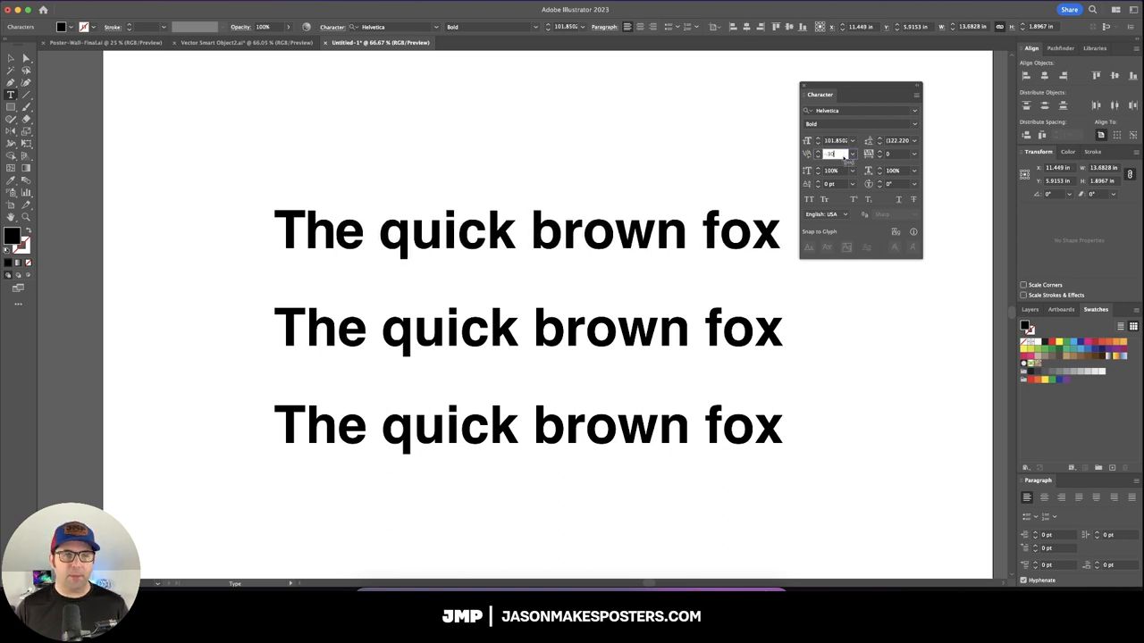
pyautogui.press('Return')
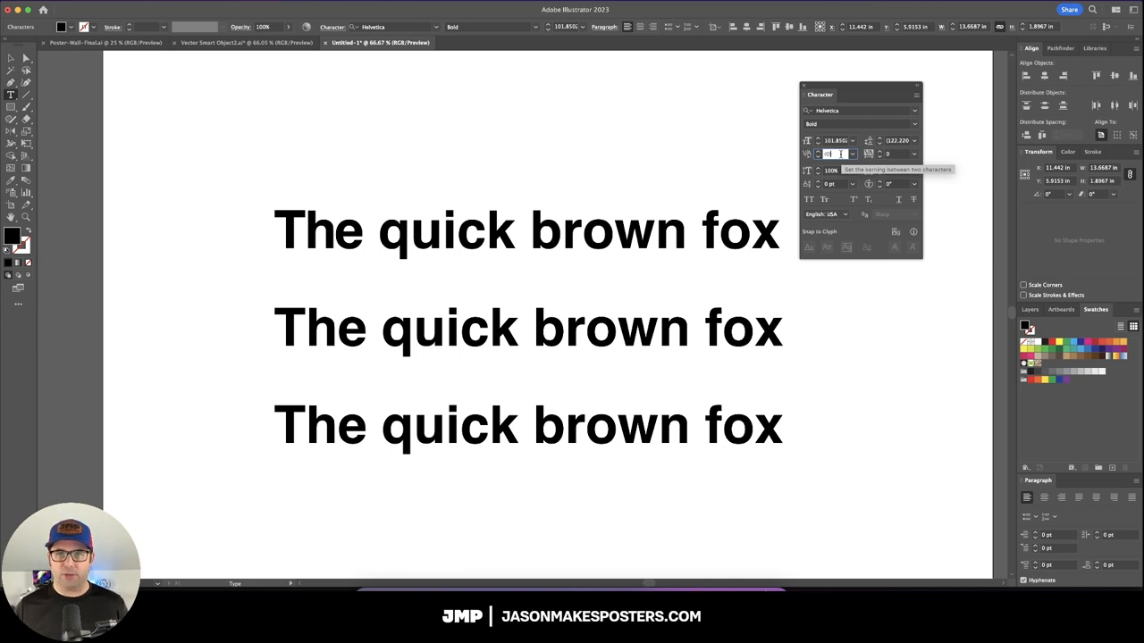
pyautogui.press('Return')
# Track the first line to -40, loosen it to -30, then deselect the text
pyautogui.click(840, 154)
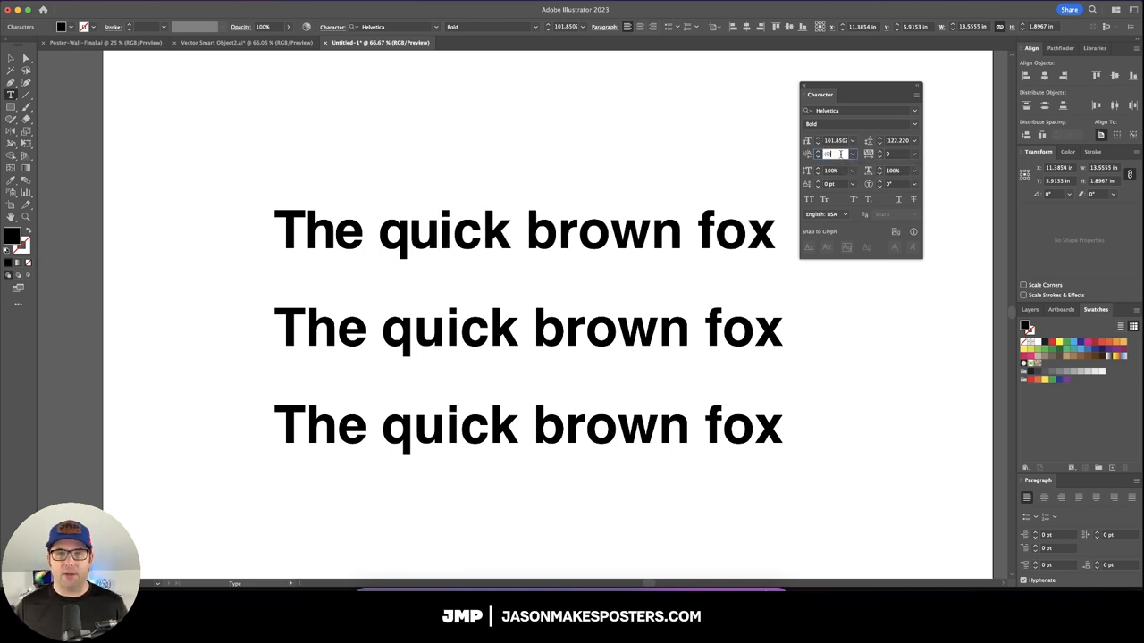
pyautogui.scroll(3, 576, 189)
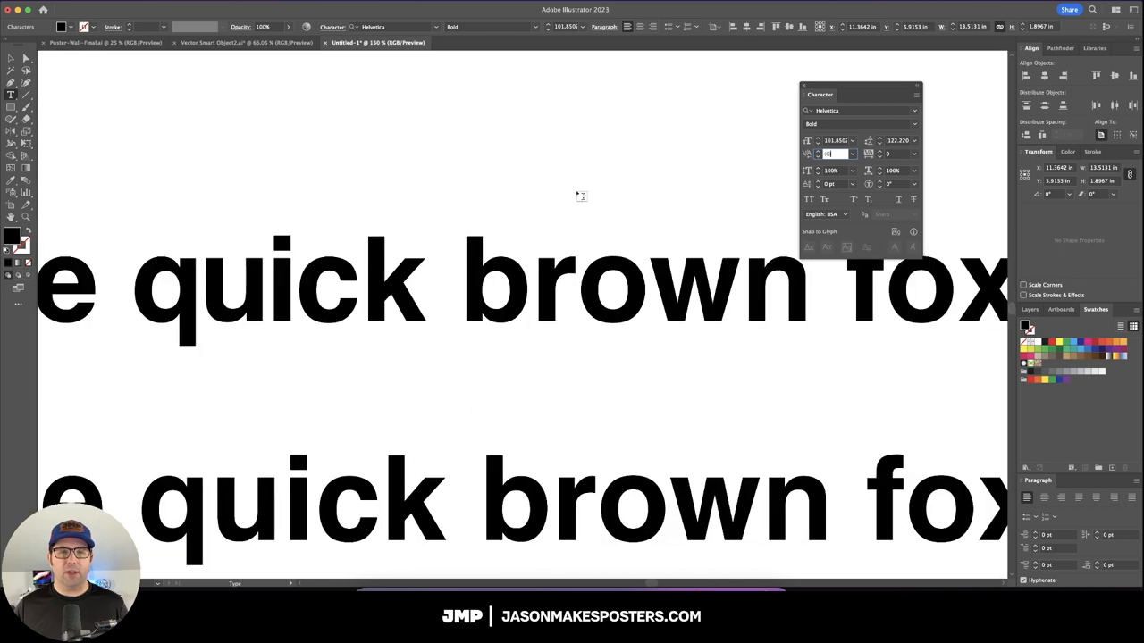
pyautogui.hscroll(-5, 576, 190)
pyautogui.hscroll(-5, 576, 189)
pyautogui.hscroll(-3, 581, 193)
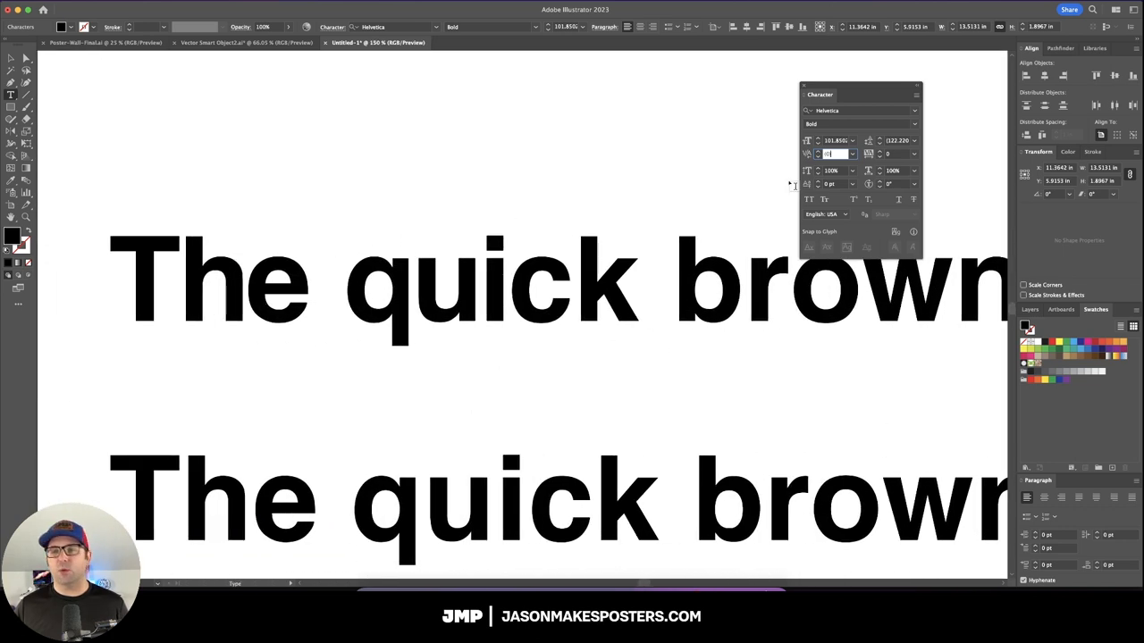
pyautogui.write('-40')
pyautogui.press('Return')
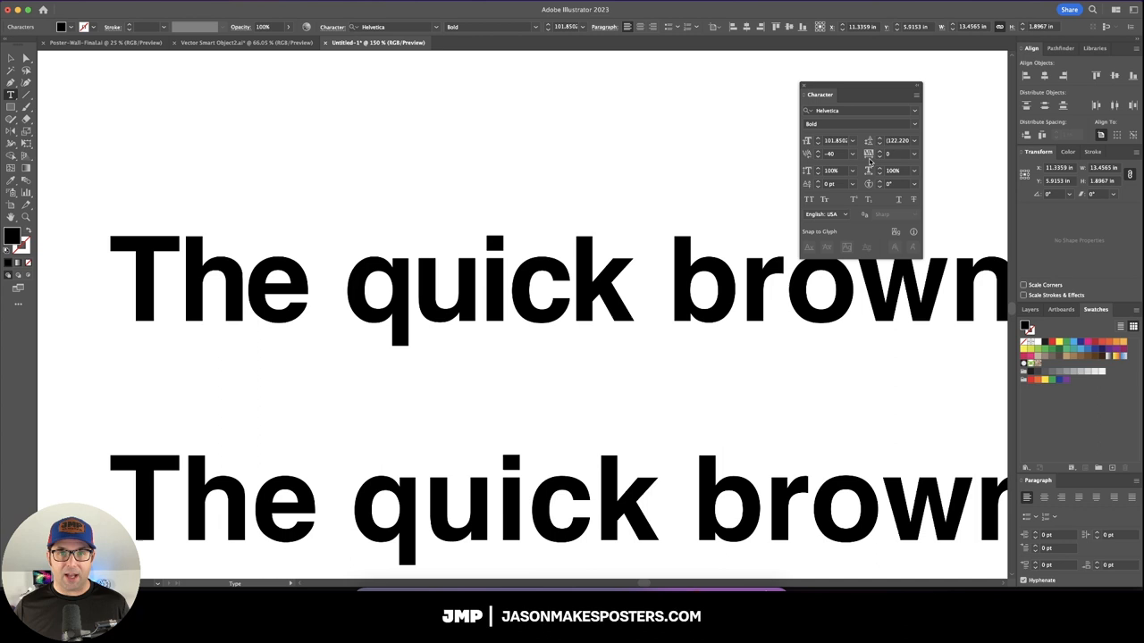
pyautogui.click(840, 155)
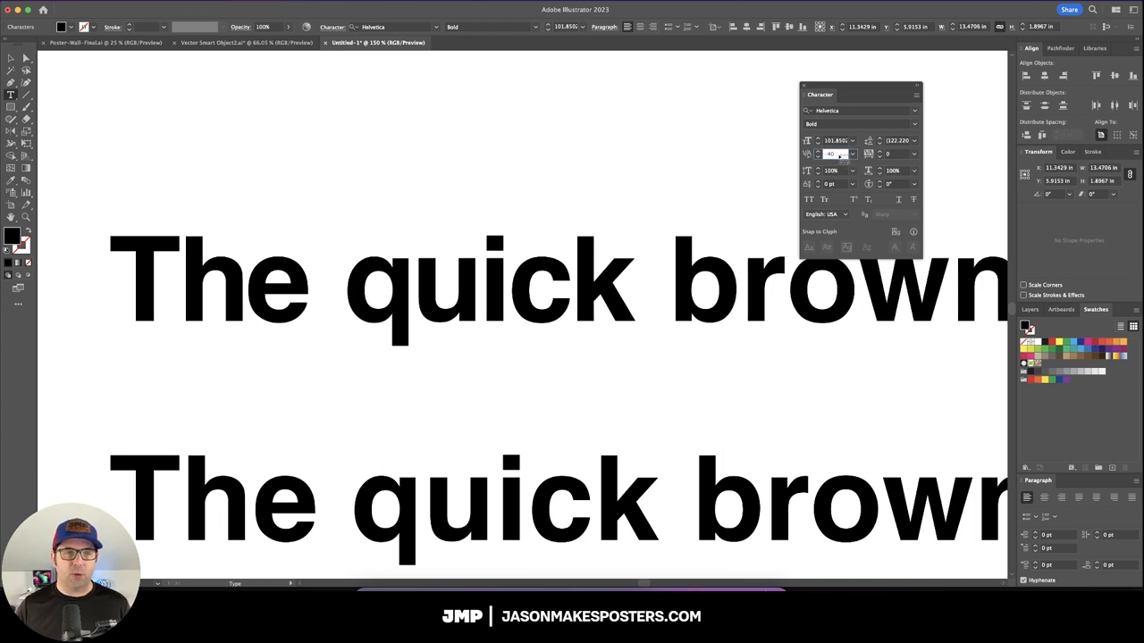
pyautogui.write('-30')
pyautogui.press('Return')
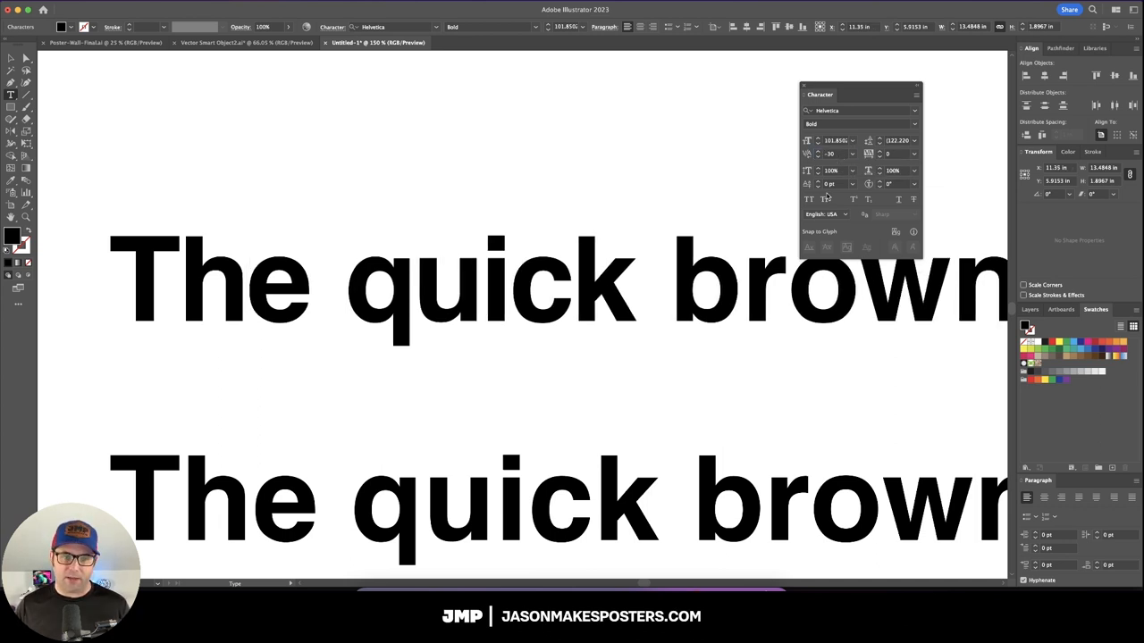
pyautogui.press('Escape')
pyautogui.click(212, 158)
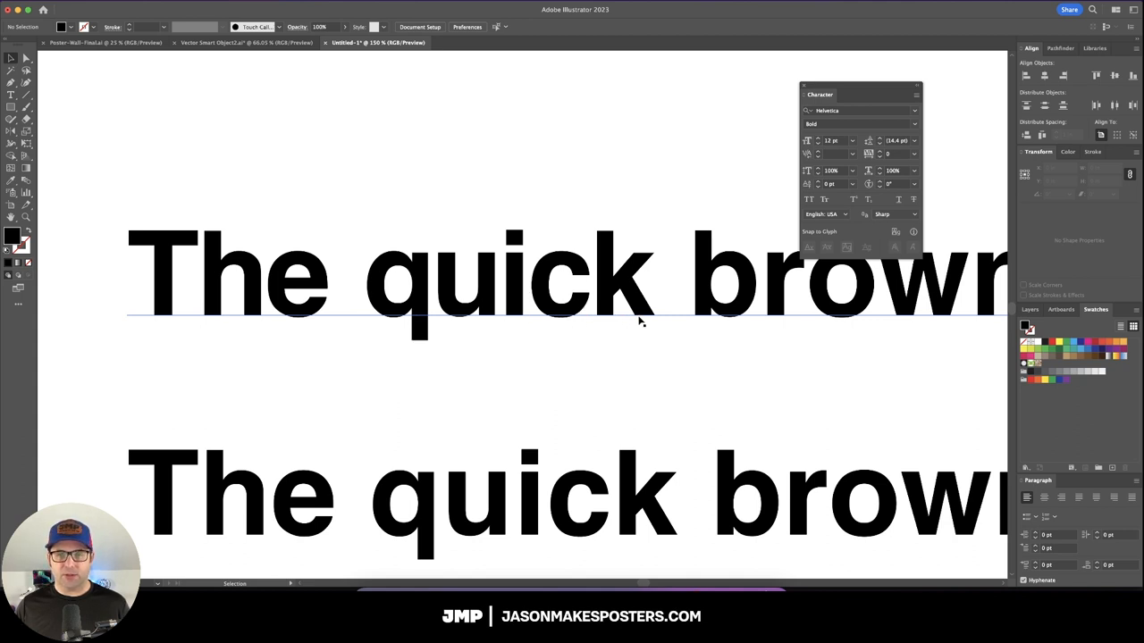
pyautogui.scroll(-1, 640, 321)
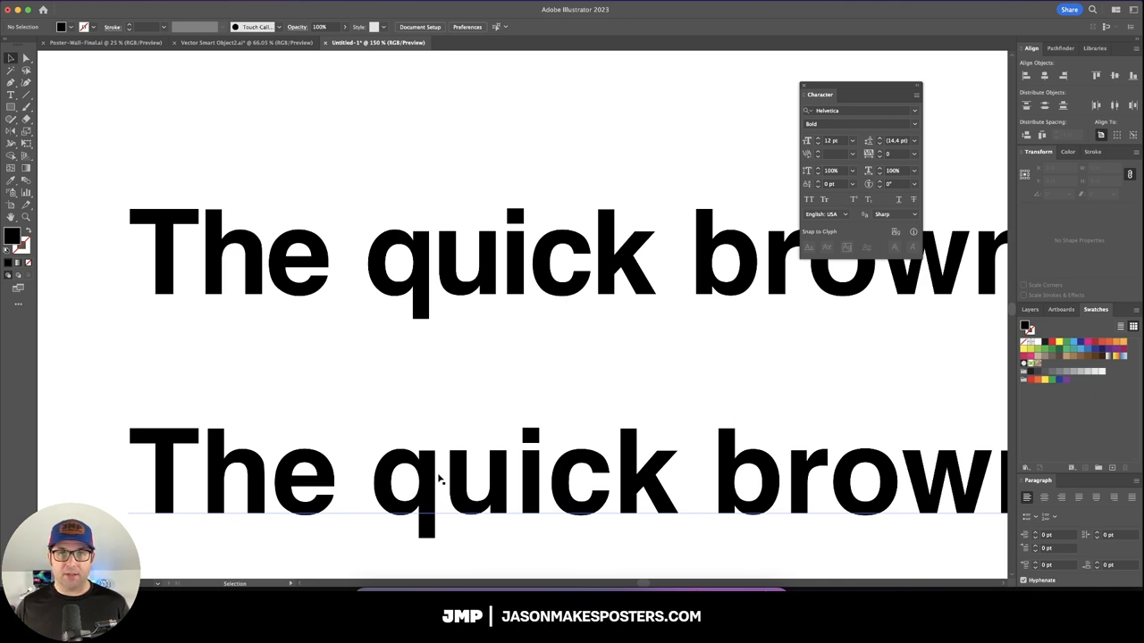
# Adjust the w-n pair and pull the x closer to the o with Option+Left
pyautogui.click(831, 153)
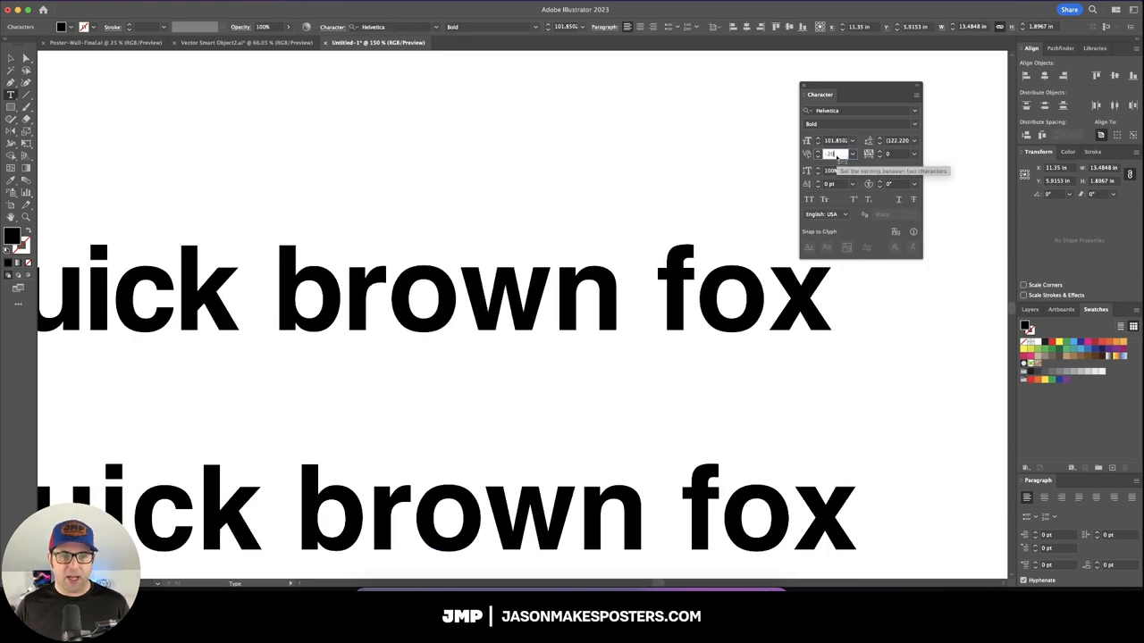
pyautogui.press('Return')
pyautogui.press('Left')
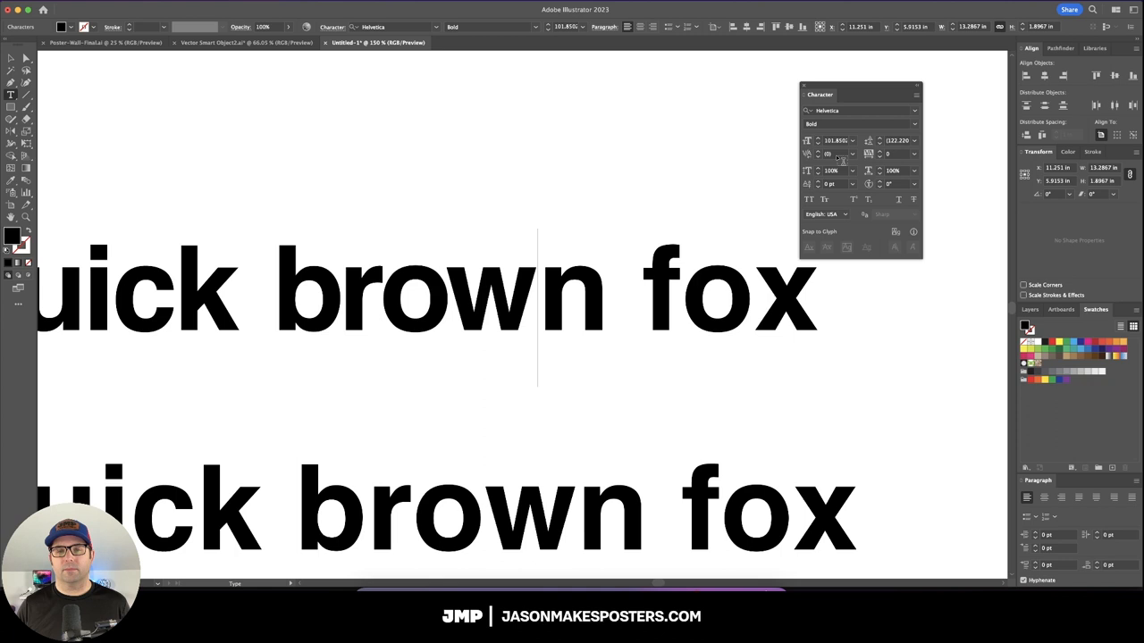
pyautogui.press('Right')
pyautogui.press('Right')
pyautogui.press('Right')
pyautogui.press('Right')
pyautogui.hotkey('alt', 'Left')
pyautogui.hotkey('alt', 'Left')
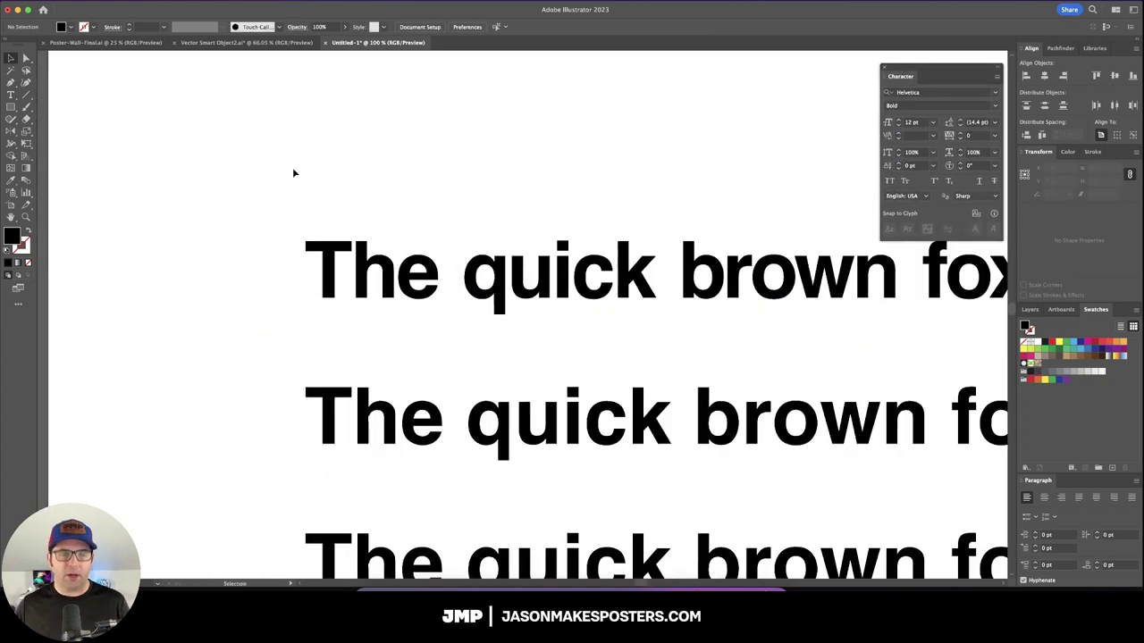
# Add a KERNED label, copy it beside the lower fox lines and retype them UNKERNED and TRACKED
pyautogui.click(273, 154)
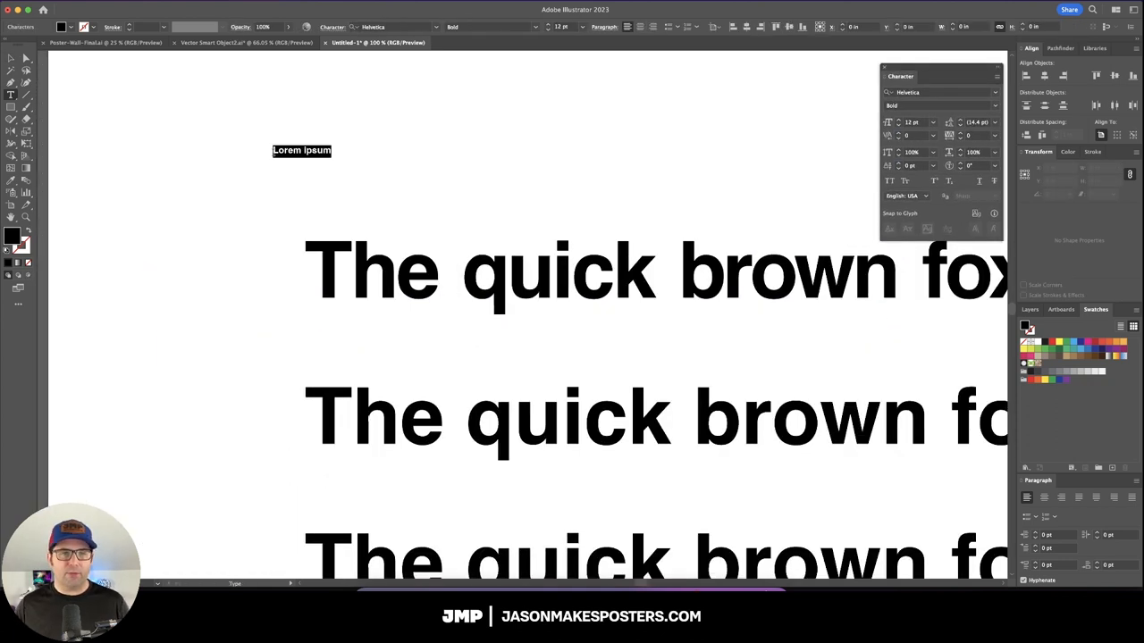
pyautogui.write('KERNED')
pyautogui.press('Escape')
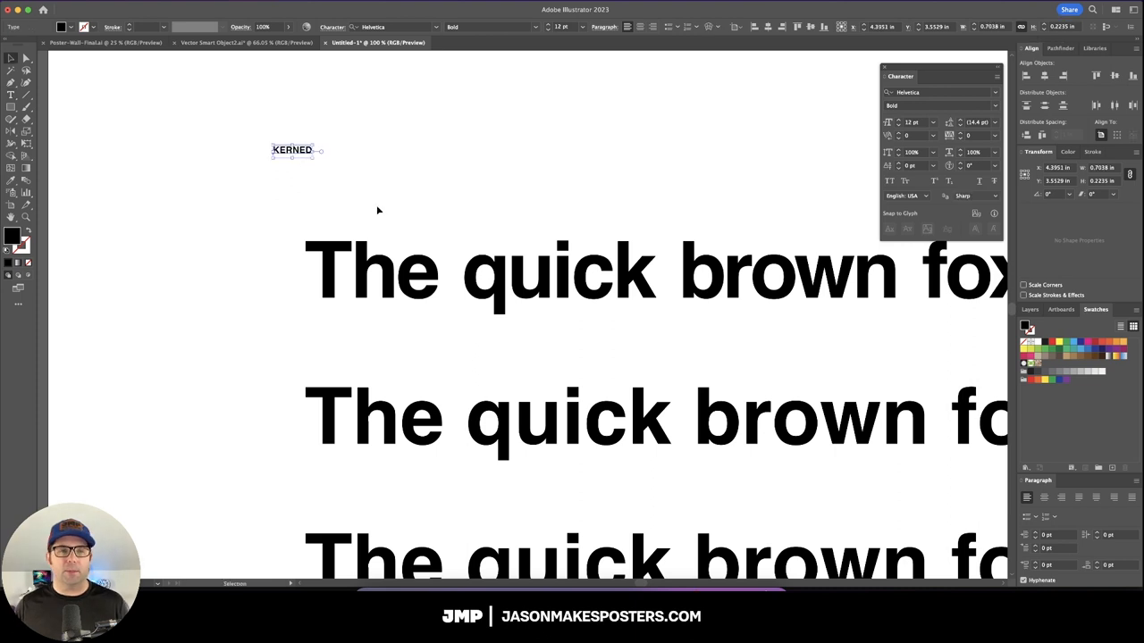
pyautogui.hscroll(-3, 377, 211)
pyautogui.moveTo(375, 126)
pyautogui.mouseDown()
pyautogui.moveTo(385, 265)
pyautogui.moveTo(307, 184)
pyautogui.mouseUp()
pyautogui.keyDown('alt'); pyautogui.moveTo(283, 119); pyautogui.dragTo(288, 291); pyautogui.keyUp('alt')
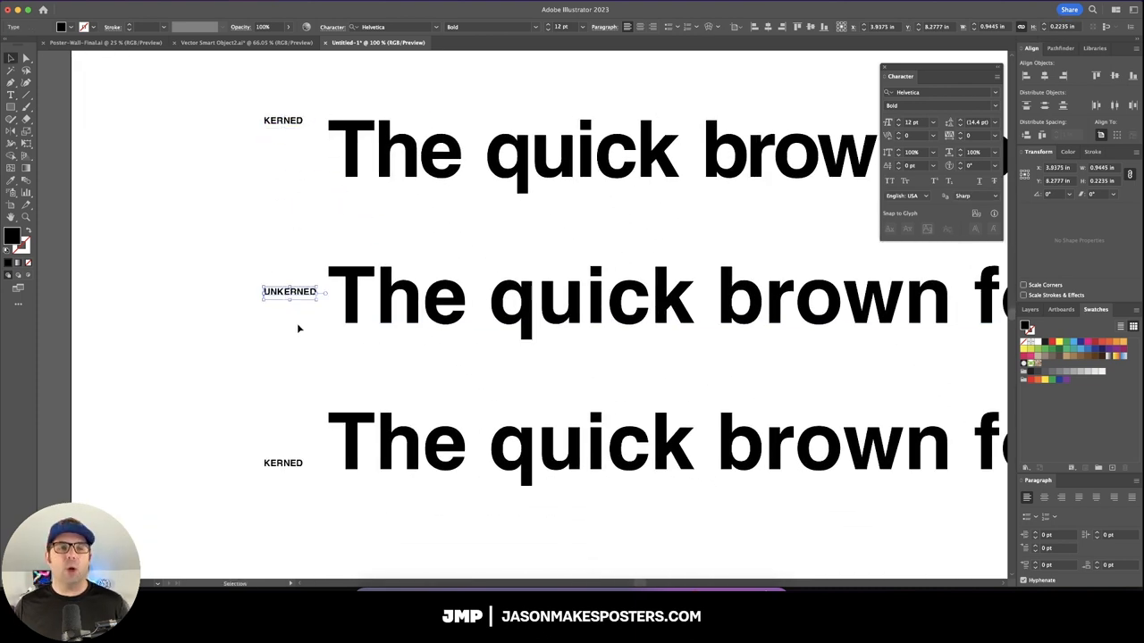
pyautogui.doubleClick(284, 462)
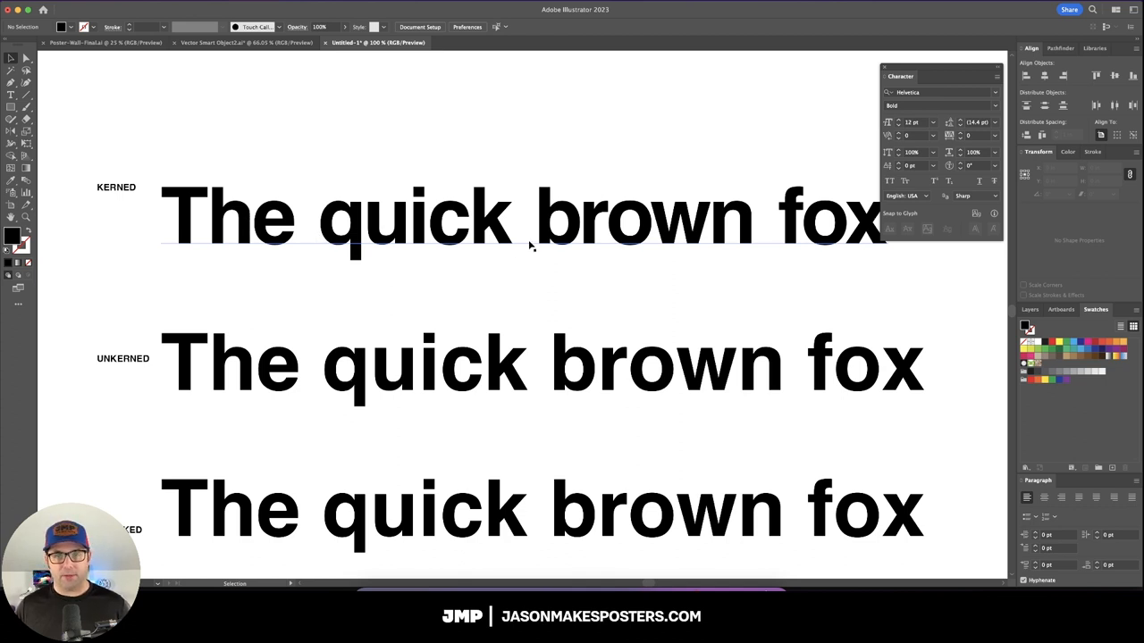
pyautogui.scroll(-5, 438, 348)
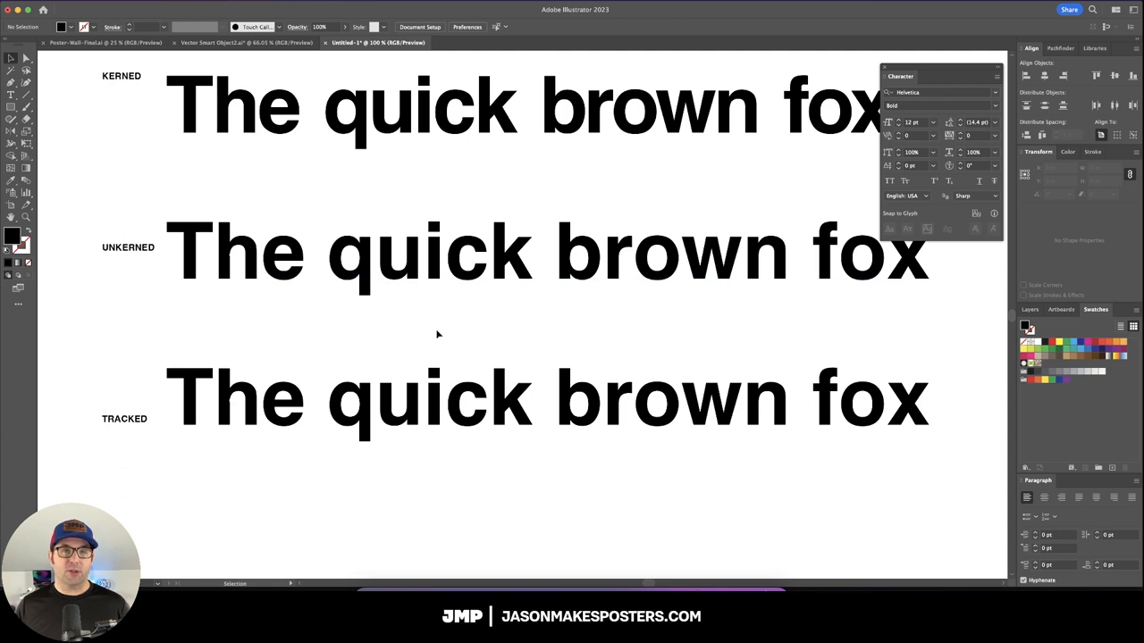
# Select the whole TRACKED fox line and enter a kerning amount, triggering the multi-character warning
pyautogui.doubleClick(214, 402)
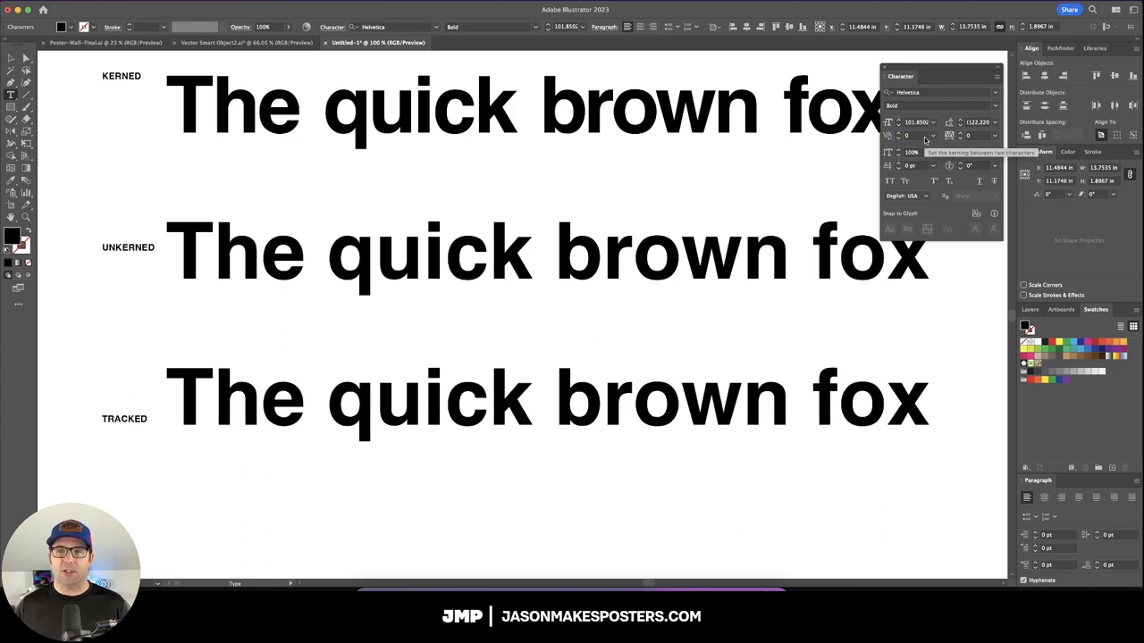
pyautogui.press('Escape')
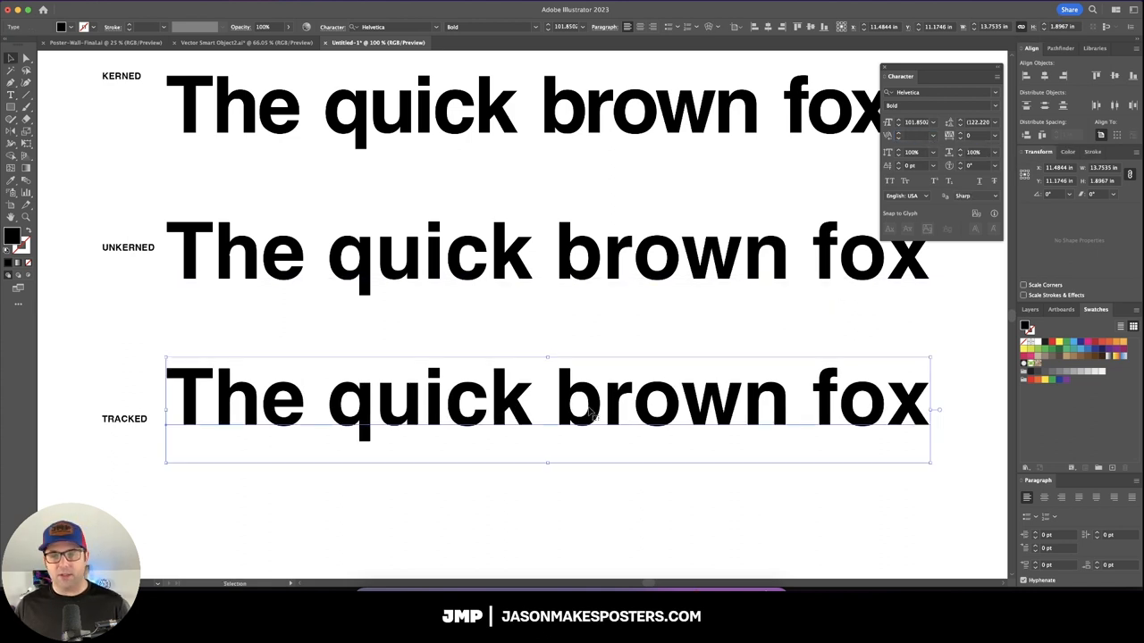
pyautogui.click(881, 498)
pyautogui.click(643, 407)
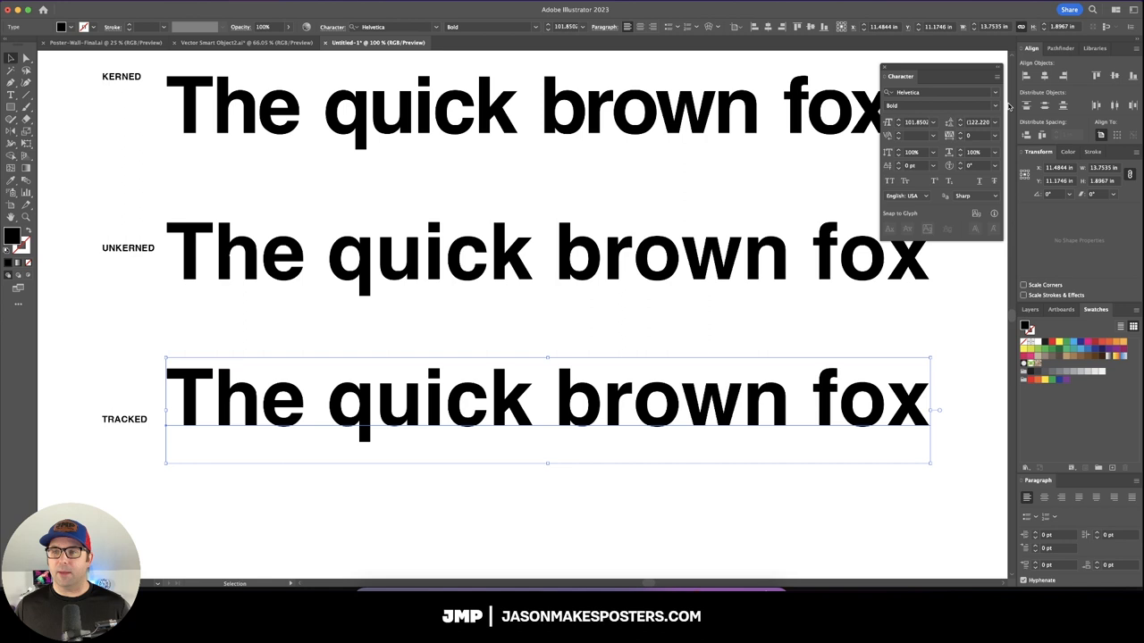
pyautogui.click(916, 135)
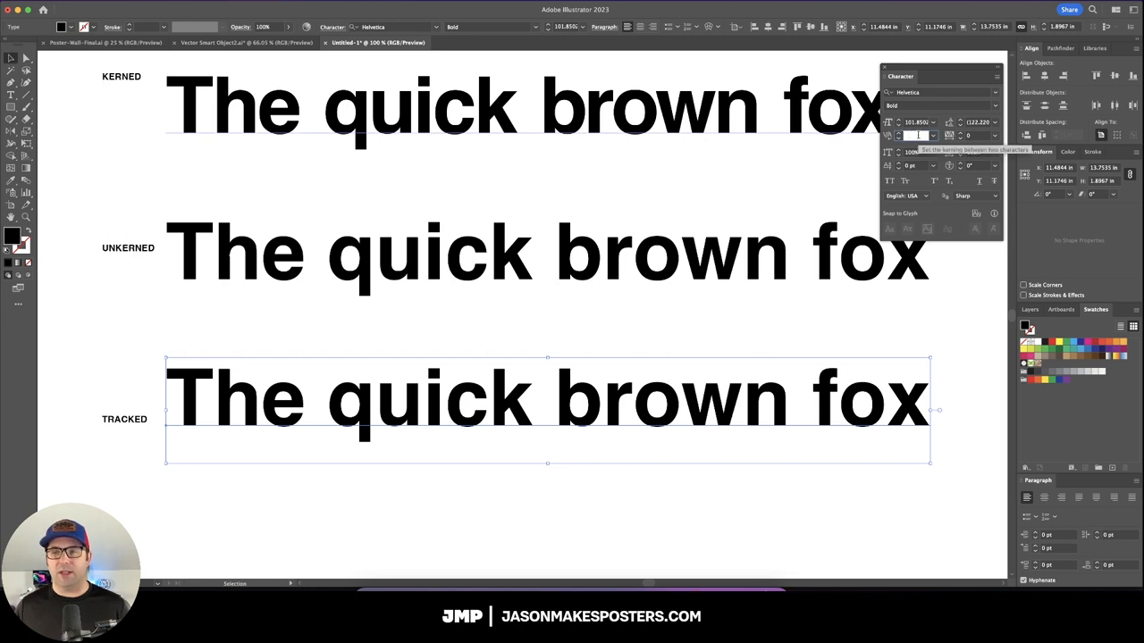
pyautogui.write('50')
pyautogui.press('Return')
pyautogui.press('Return')
pyautogui.press('Return')
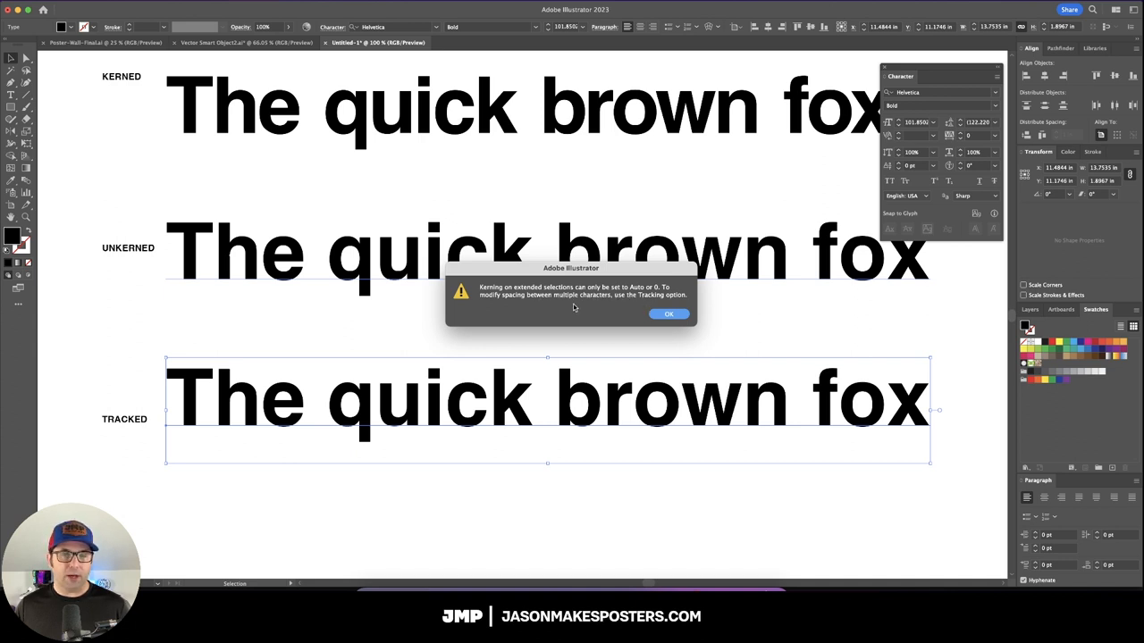
# Dismiss the warning and squeeze the TRACKED line's tracking from -10 until letters overlap, then reset to 0
pyautogui.click(668, 314)
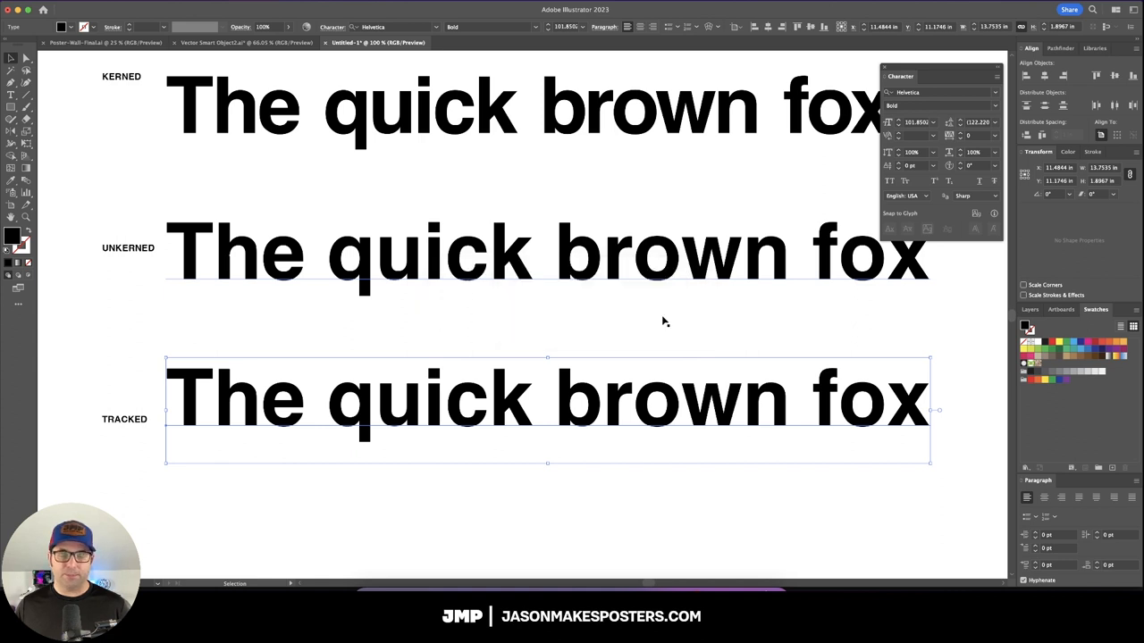
pyautogui.click(974, 135)
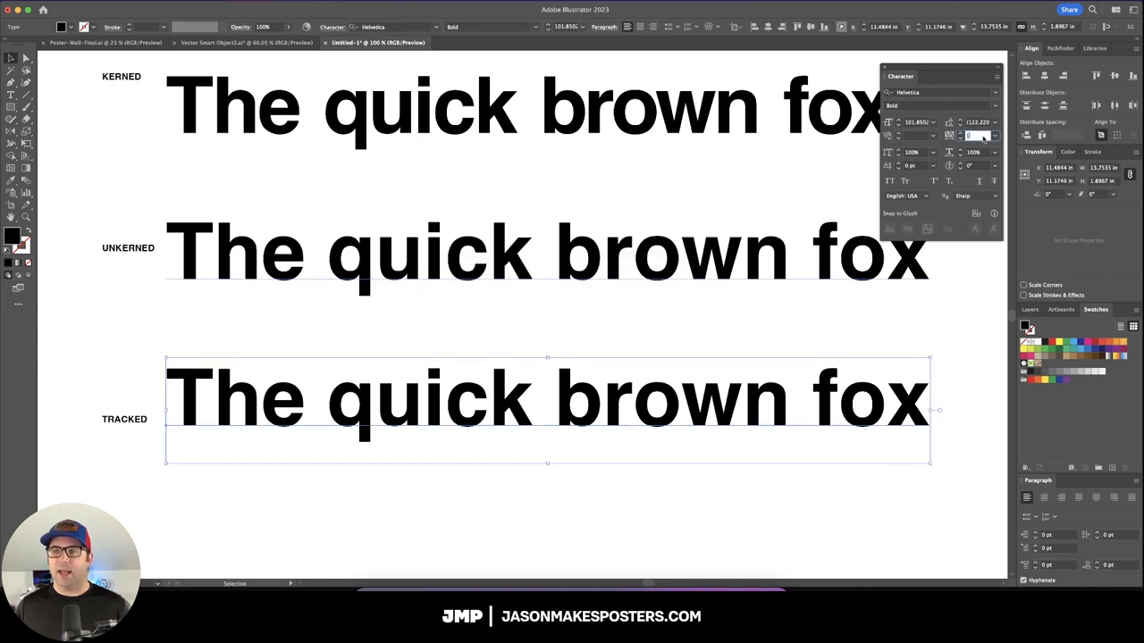
pyautogui.write('-10')
pyautogui.press('Return')
pyautogui.press('Down')
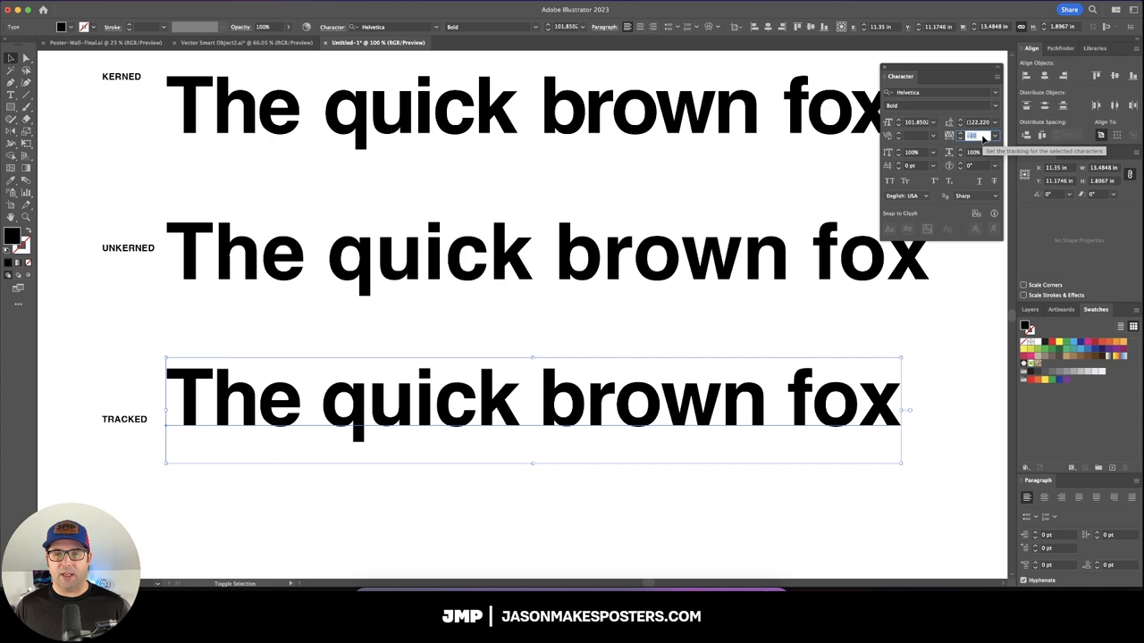
pyautogui.press('Down')
pyautogui.press('Down')
pyautogui.press('Down')
pyautogui.press('Down')
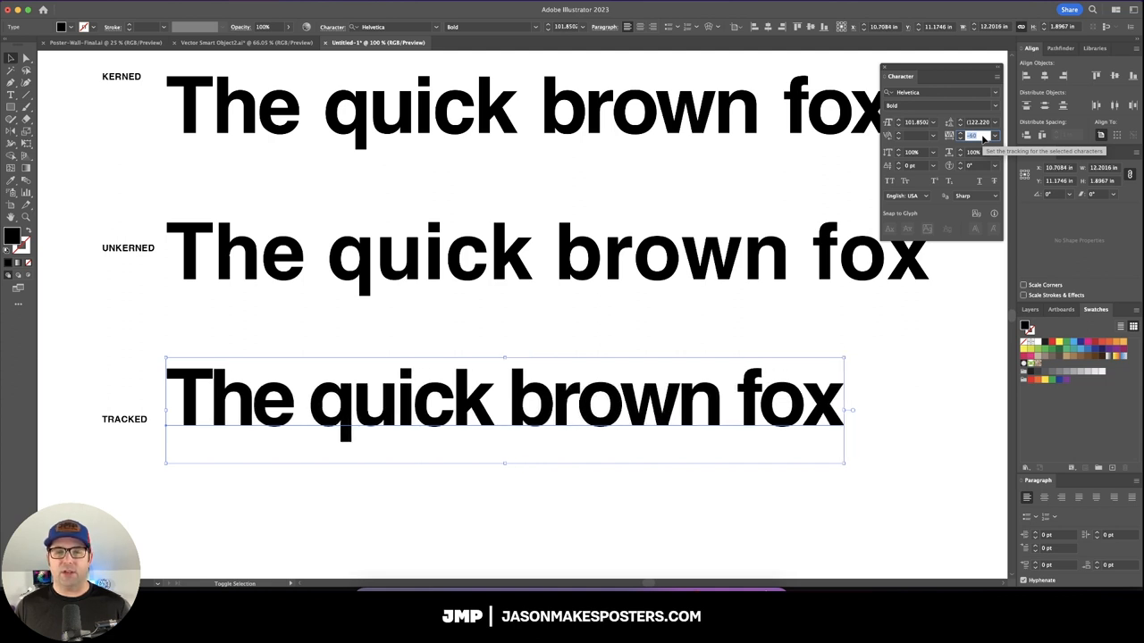
pyautogui.press('Down')
pyautogui.press('Down')
pyautogui.press('Down')
pyautogui.press('Down')
pyautogui.press('Down')
pyautogui.press('Down')
pyautogui.press('Down')
pyautogui.press('Down')
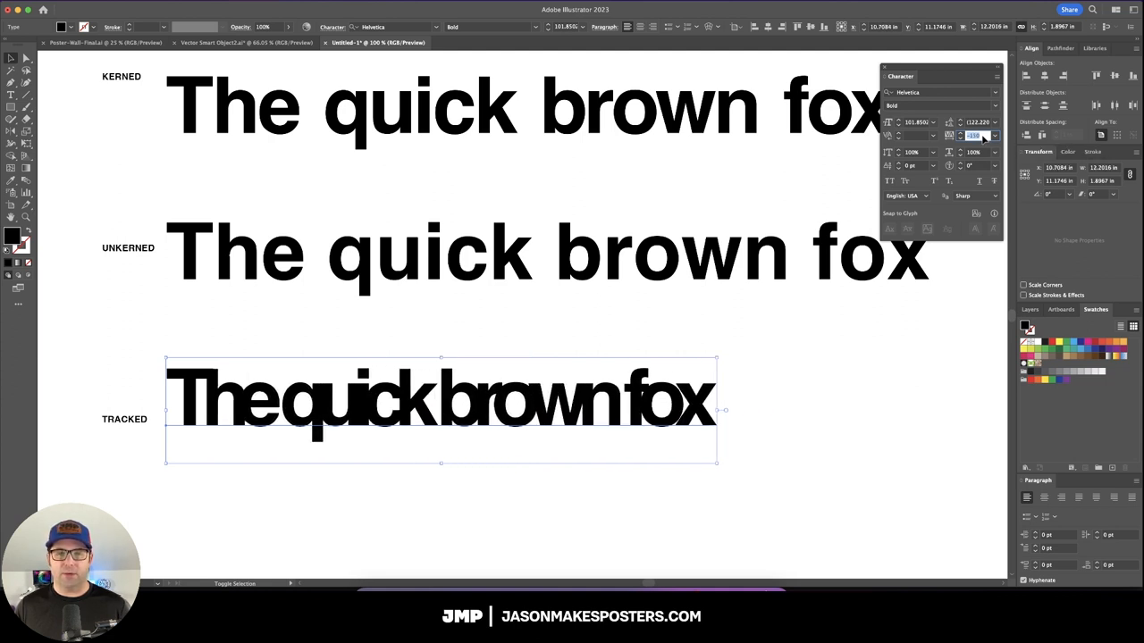
pyautogui.press('Down')
pyautogui.press('Down')
pyautogui.press('Down')
pyautogui.press('Down')
pyautogui.press('Down')
pyautogui.press('Down')
pyautogui.press('Down')
pyautogui.press('Down')
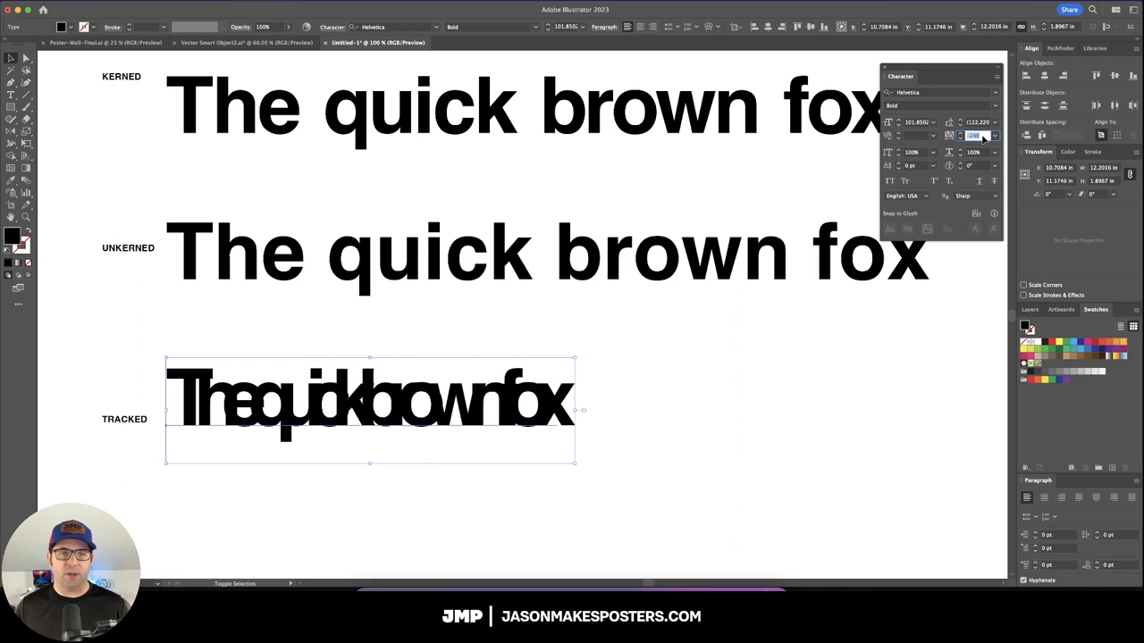
pyautogui.press('Down')
pyautogui.press('Down')
pyautogui.write('0')
pyautogui.press('Return')
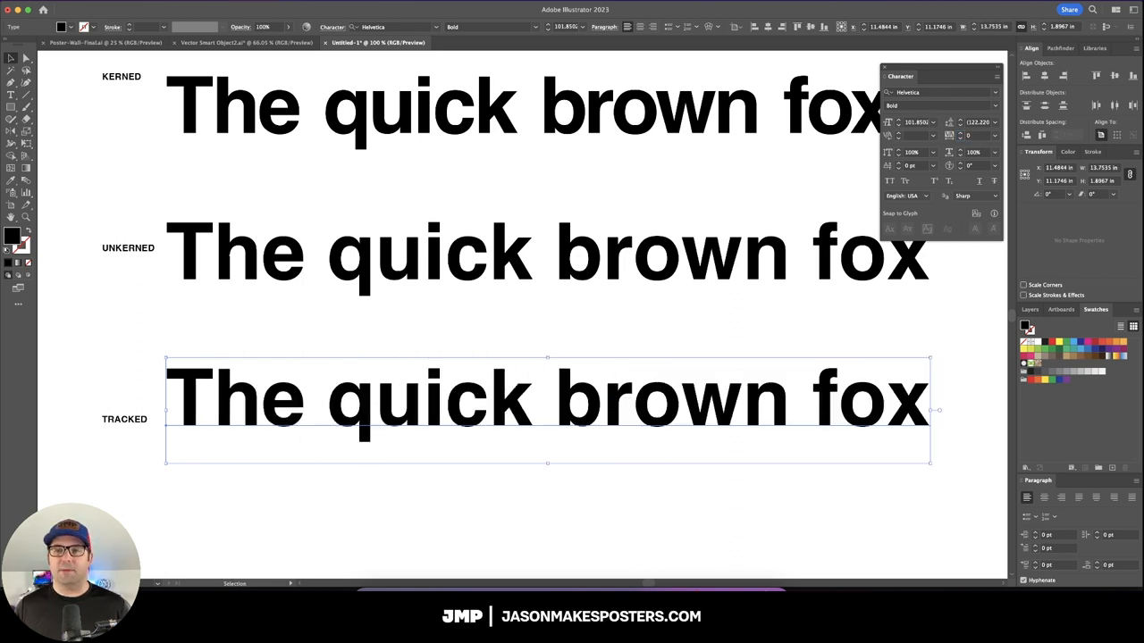
pyautogui.scroll(3, 886, 213)
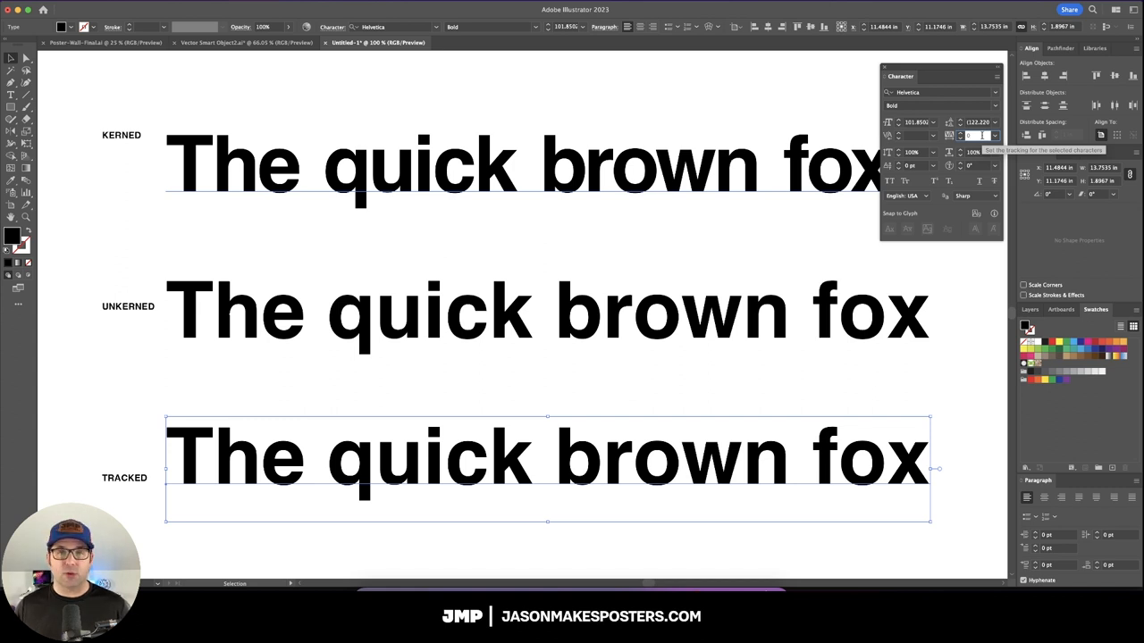
# Set the TRACKED line's tracking to -40
pyautogui.click(981, 135)
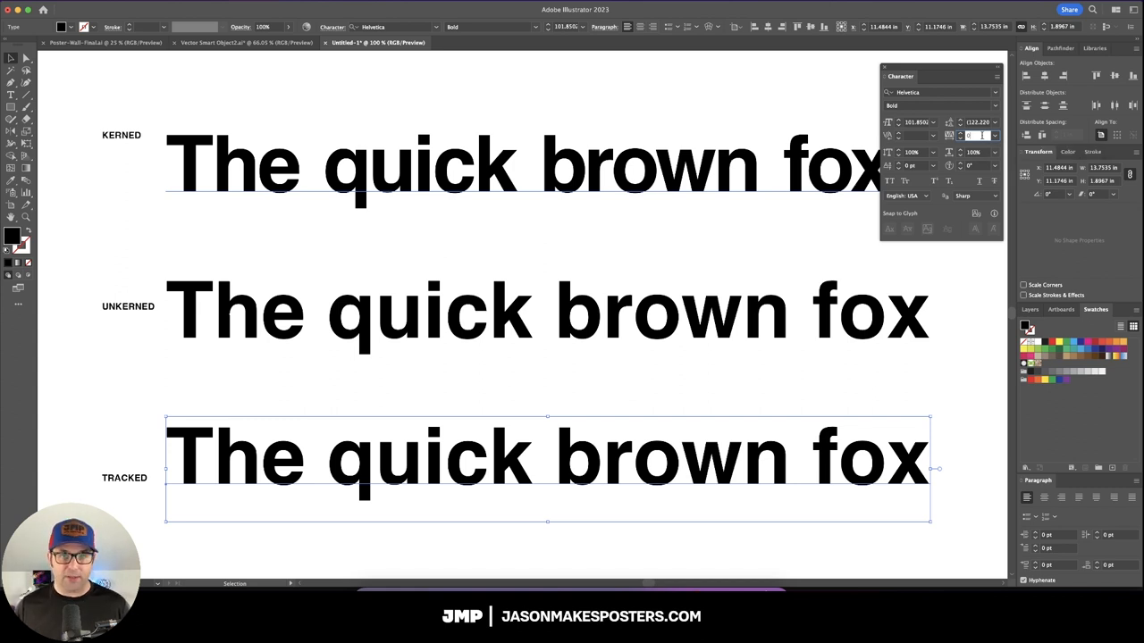
pyautogui.write('-40')
pyautogui.press('Return')
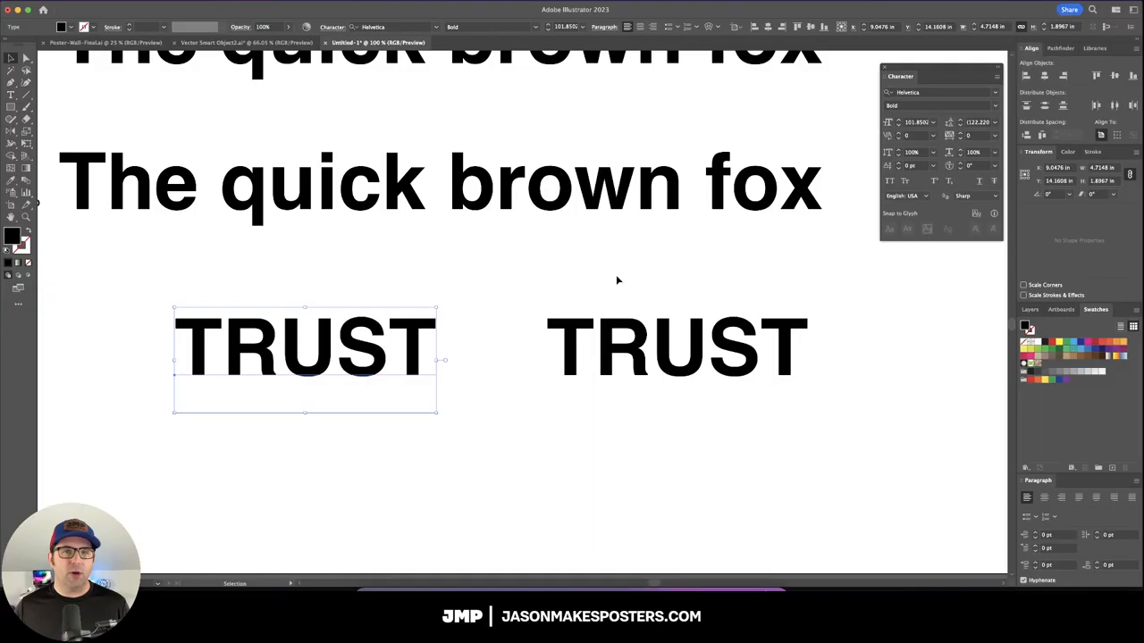
# Give the upper TRUST a tracking of 250, leaving the lower TRUST at normal spacing
pyautogui.click(295, 272)
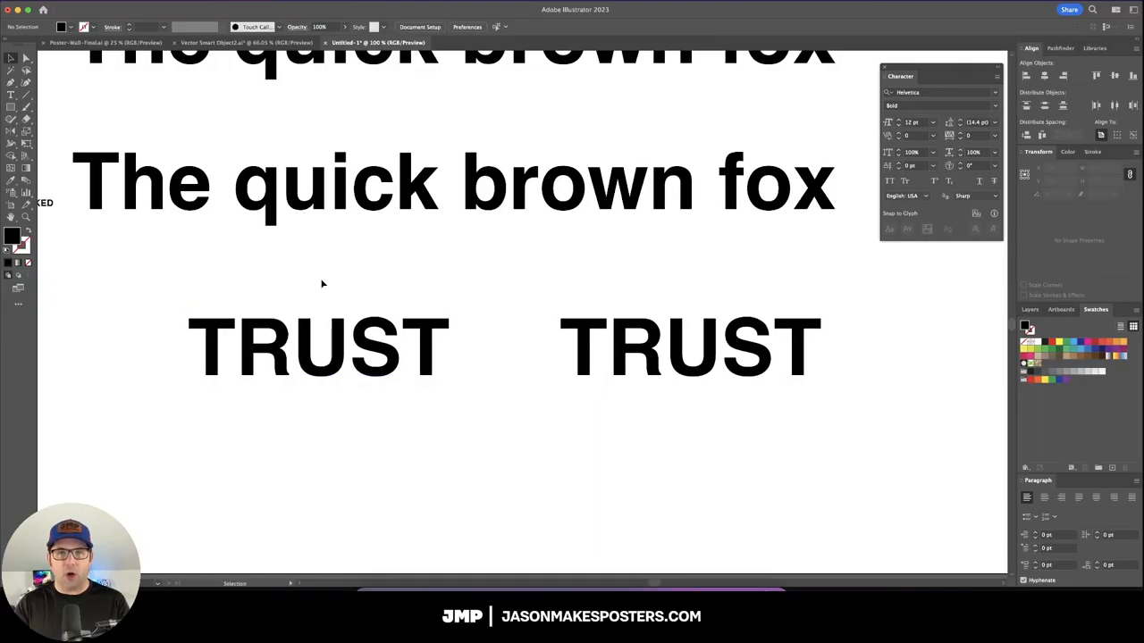
pyautogui.click(411, 368)
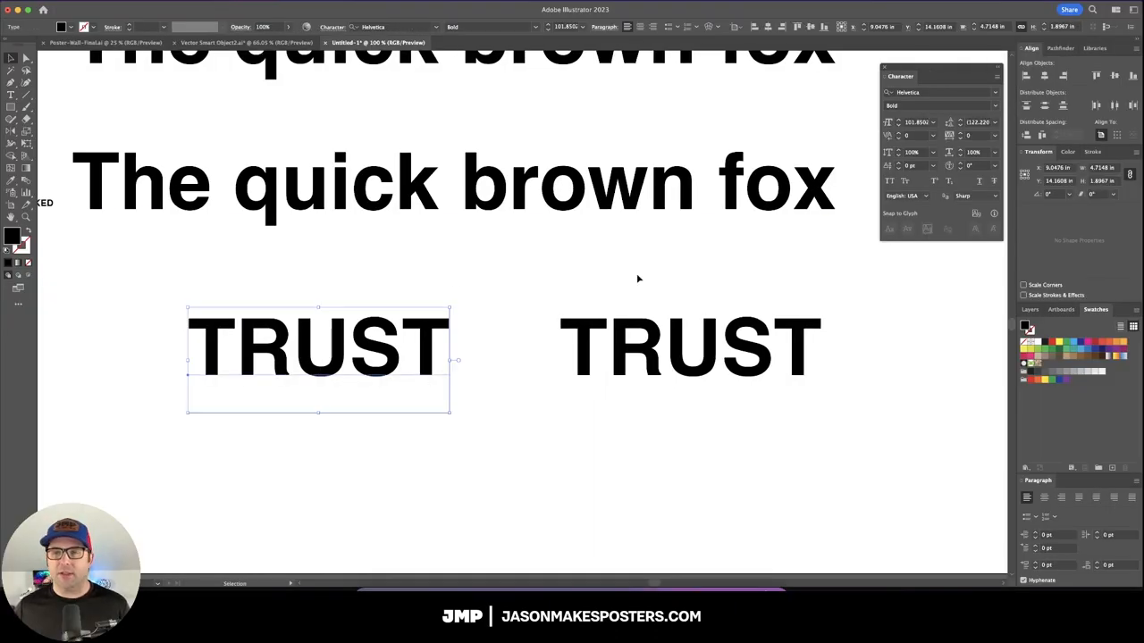
pyautogui.click(981, 136)
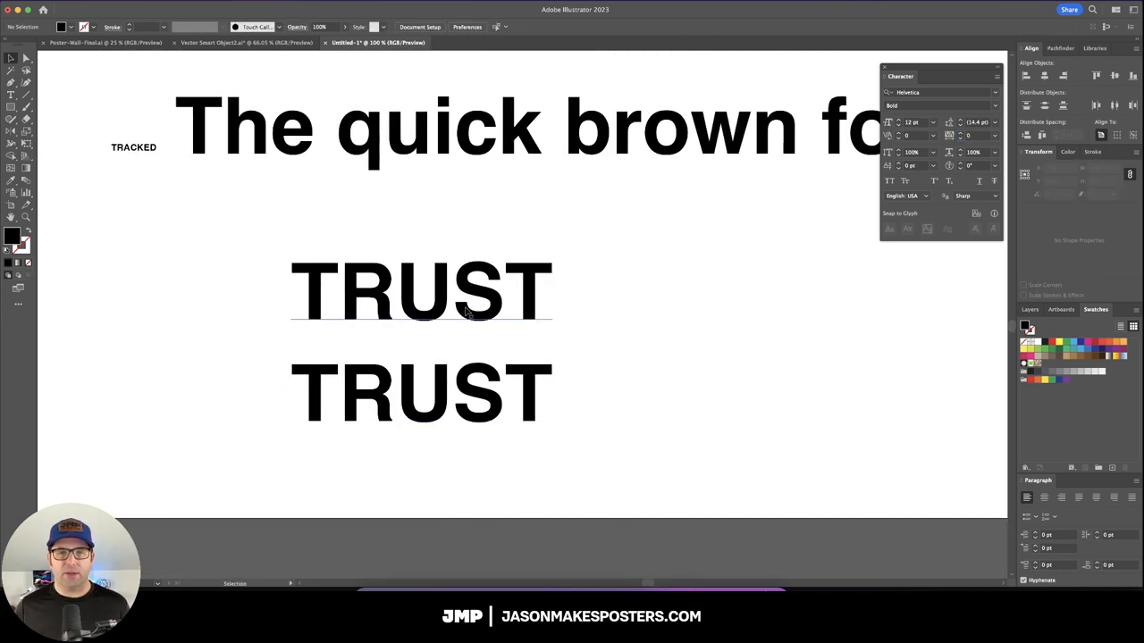
pyautogui.click(974, 136)
pyautogui.write('250')
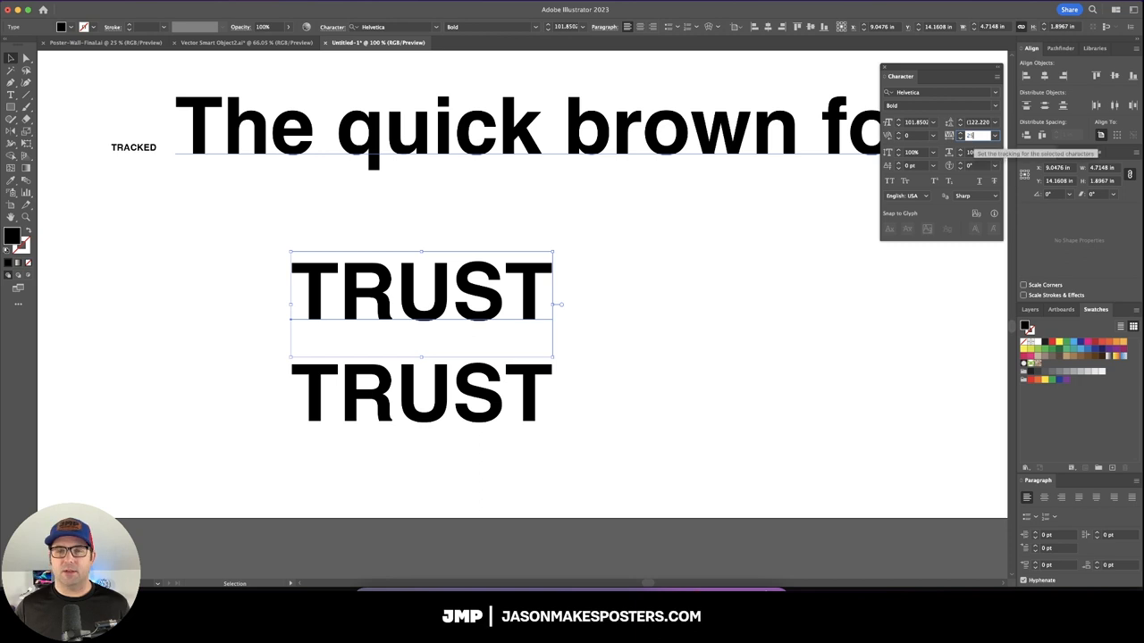
pyautogui.press('Return')
pyautogui.click(706, 467)
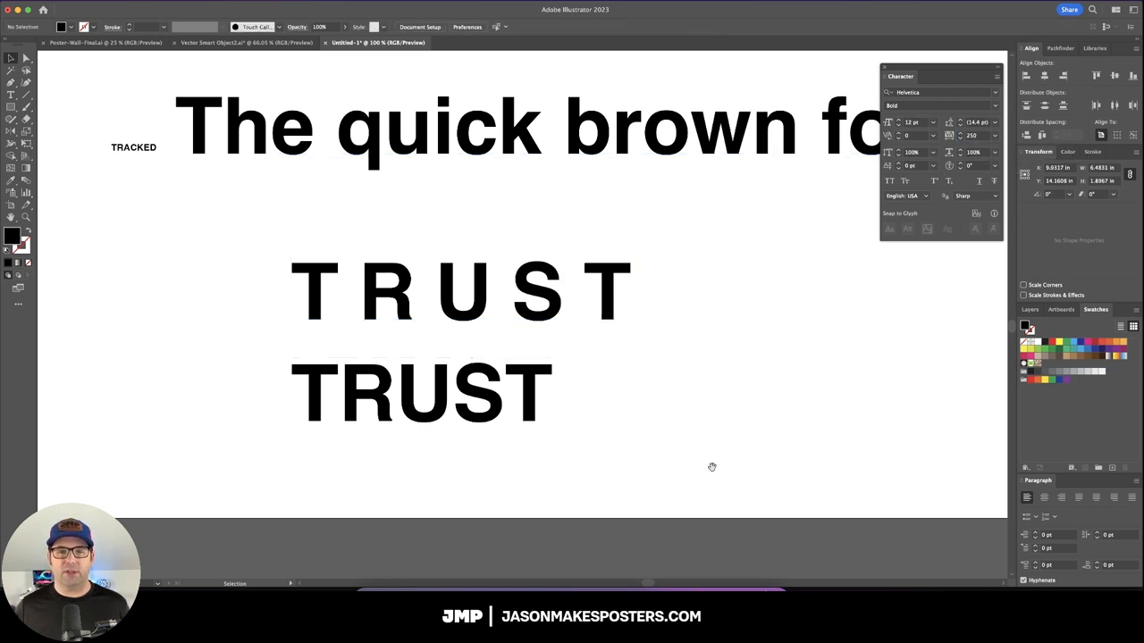
pyautogui.click(540, 389)
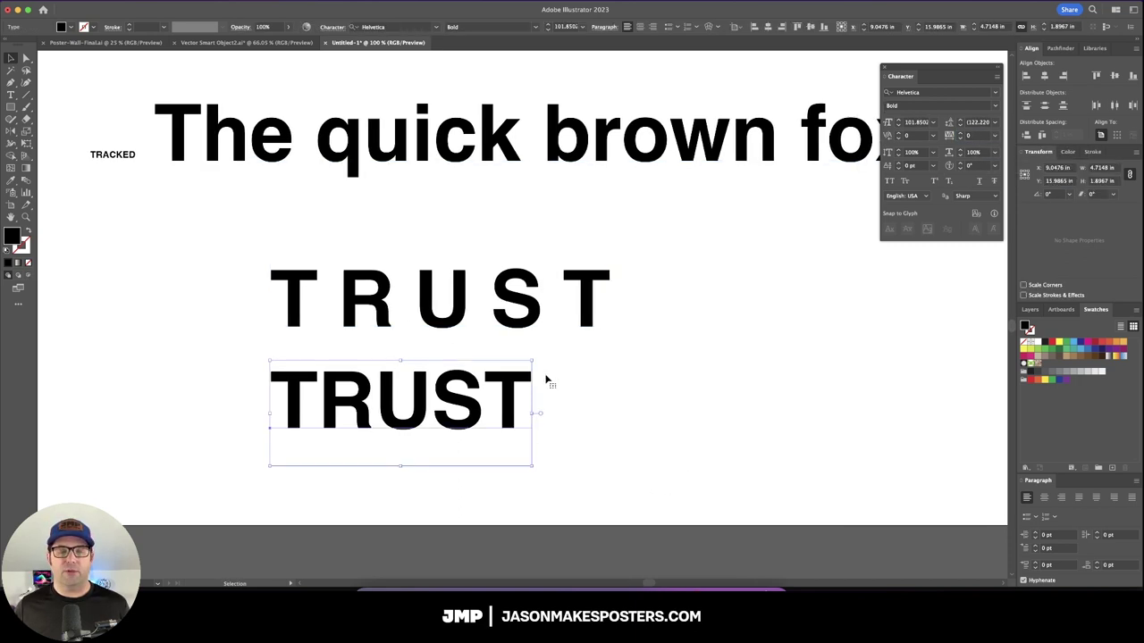
pyautogui.click(678, 388)
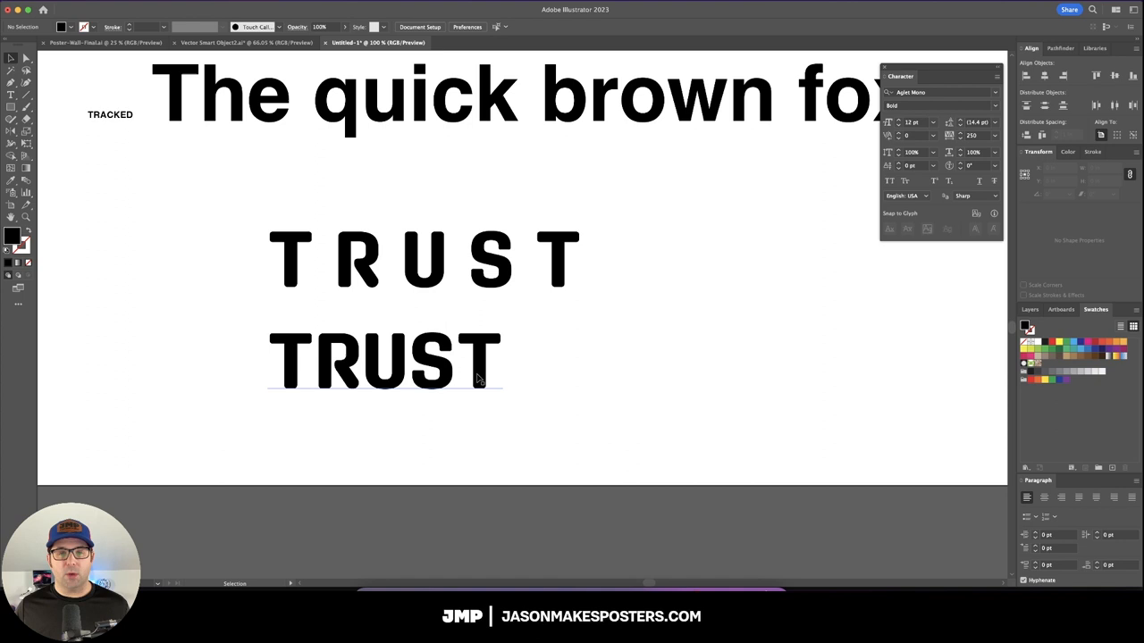
# Convert the lower TRUST to outlines (Shift+Cmd+O) and reselect its letter shapes for spreading
pyautogui.click(380, 350)
pyautogui.hotkey('ctrl', 'shift', 'o')
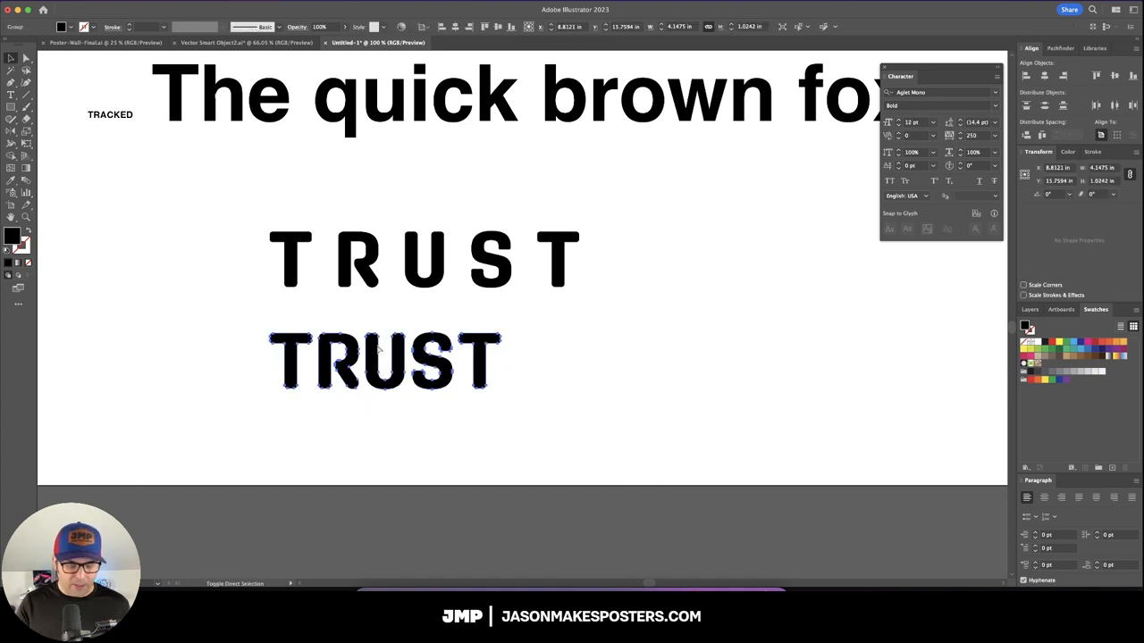
pyautogui.click(548, 398)
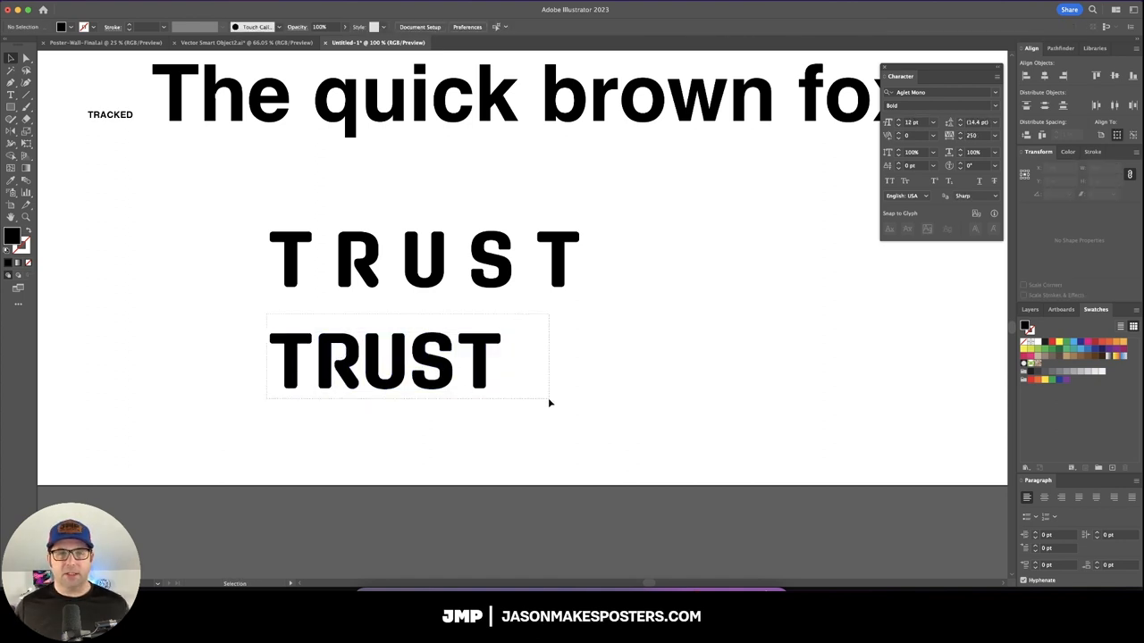
pyautogui.click(293, 357)
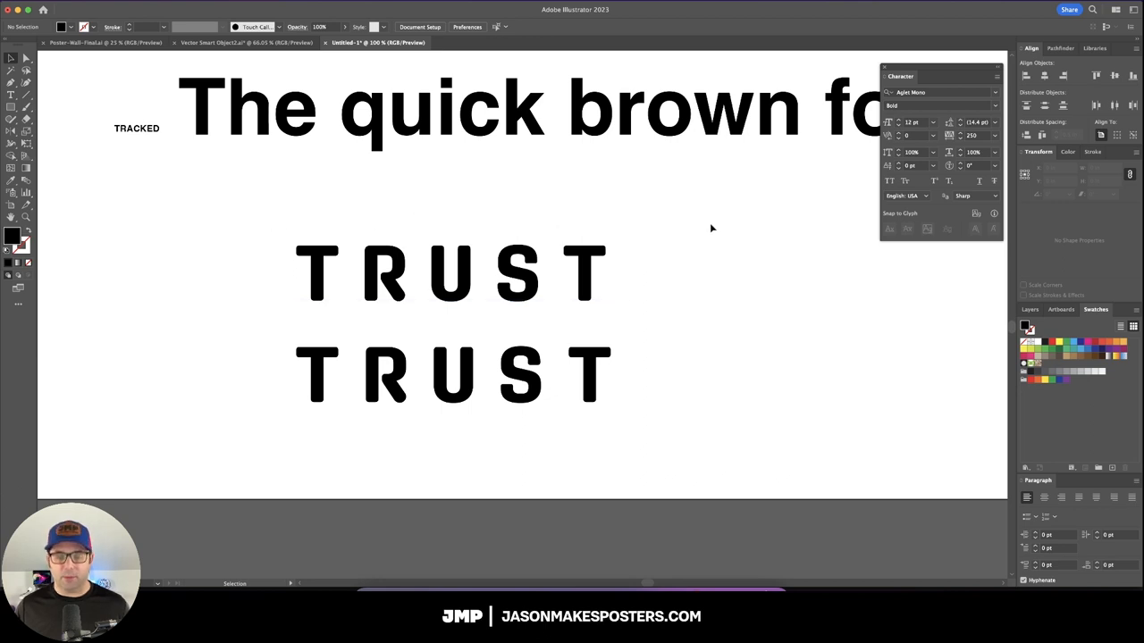
# Draw a vertical pen line at the end of the TRUST words and align it with the final T
pyautogui.press('p')
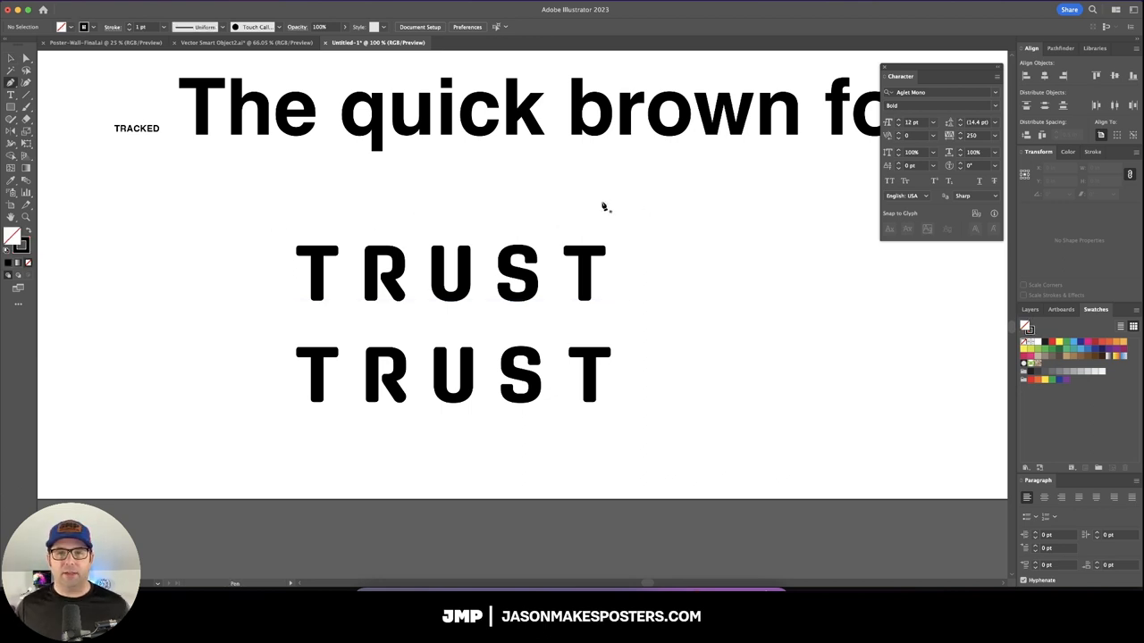
pyautogui.click(613, 203)
pyautogui.keyDown('shift'); pyautogui.click(613, 438); pyautogui.keyUp('shift')
pyautogui.press('v')
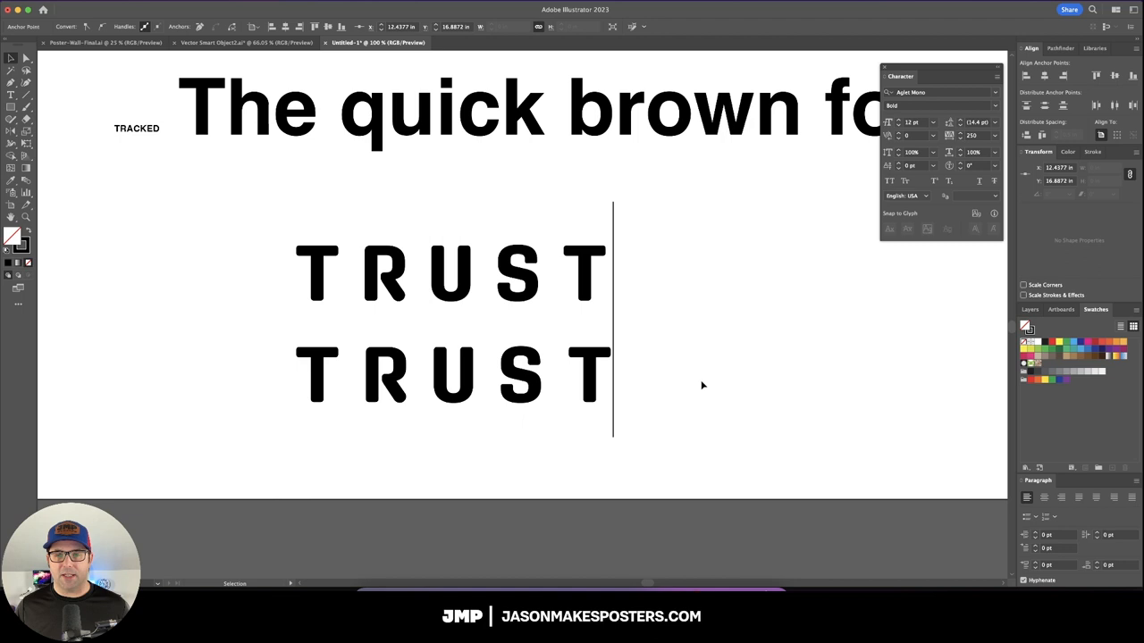
pyautogui.moveTo(613, 406); pyautogui.dragTo(609, 404)
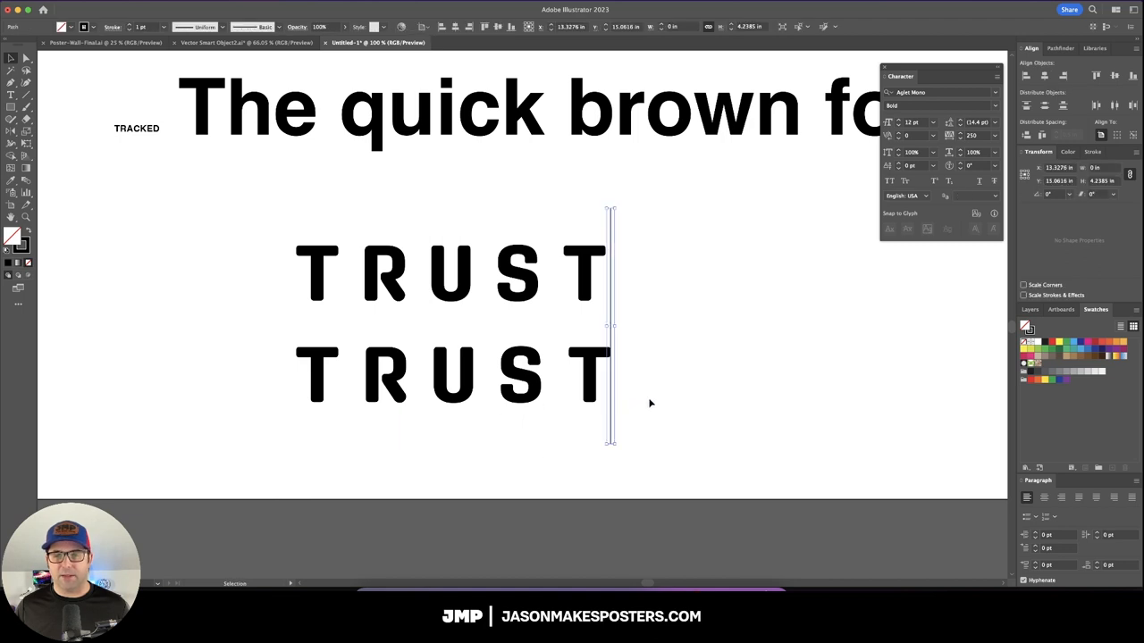
pyautogui.click(650, 404)
pyautogui.scroll(-1, 707, 334)
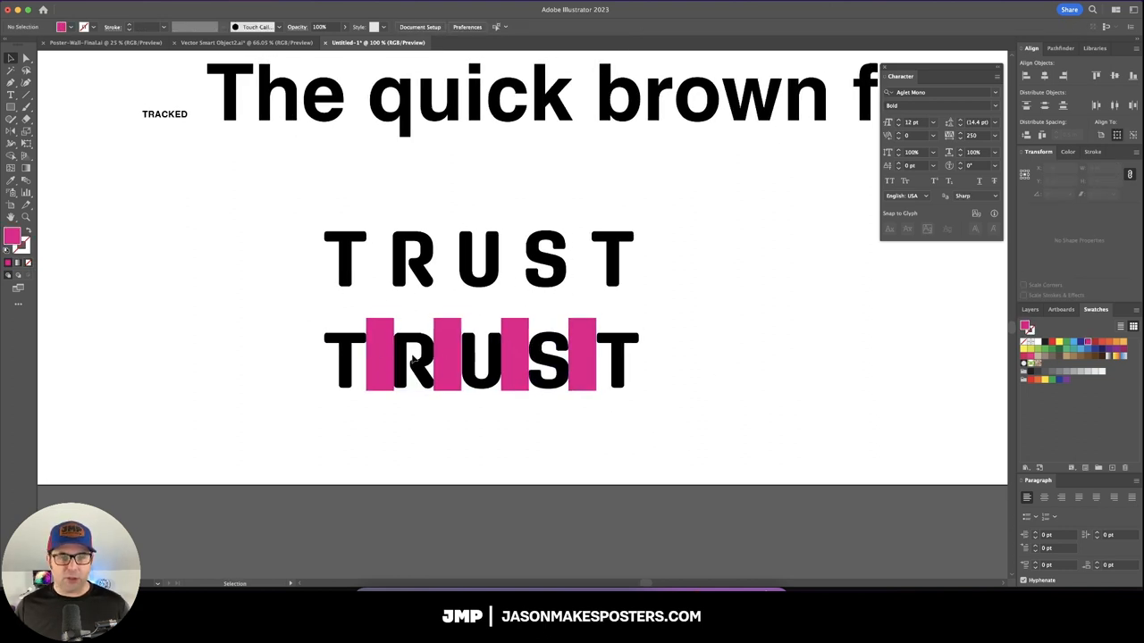
# Inspect the letter shapes in enlarged Outline view (Cmd+Y), then return to normal preview
pyautogui.press('super+y')
pyautogui.press('super+equal')
pyautogui.press('super+equal')
pyautogui.press('super+equal')
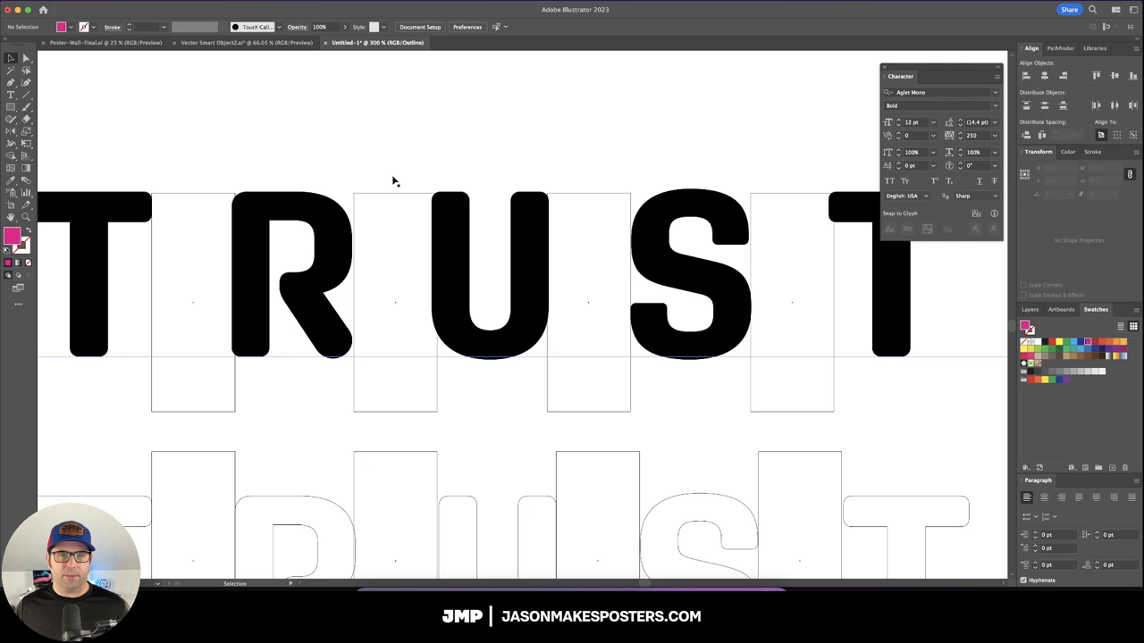
pyautogui.press('super+y')
pyautogui.press('super+minus')
pyautogui.press('super+minus')
pyautogui.press('super+minus')
pyautogui.hscroll(3, 769, 487)
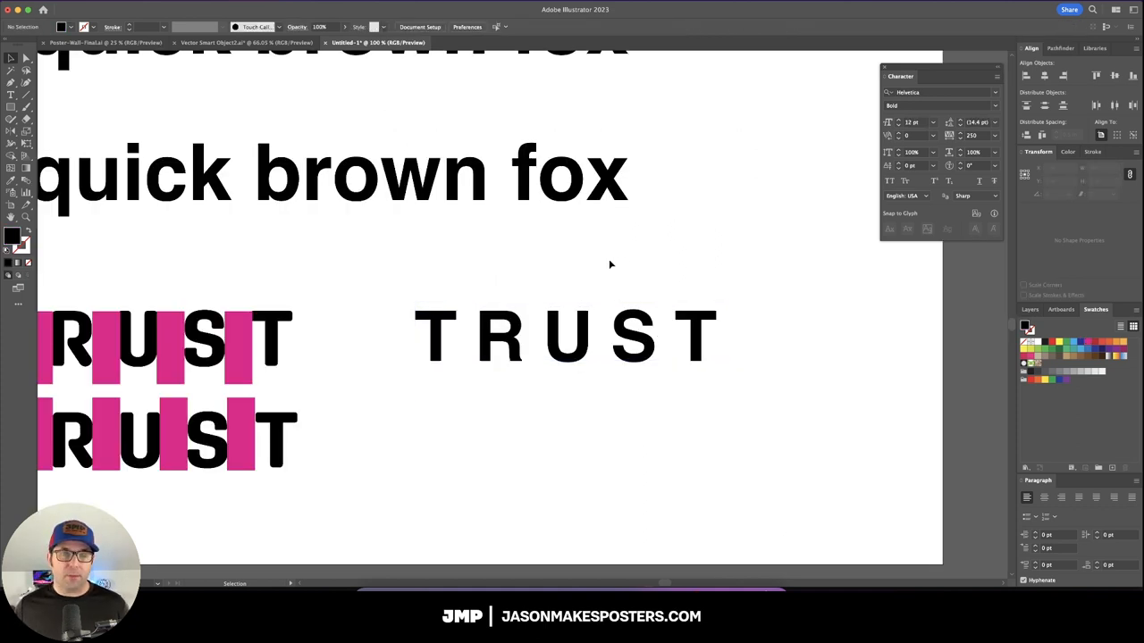
# Select each tracked Helvetica TRUST line to compare their Tracking values, then deselect
pyautogui.click(702, 362)
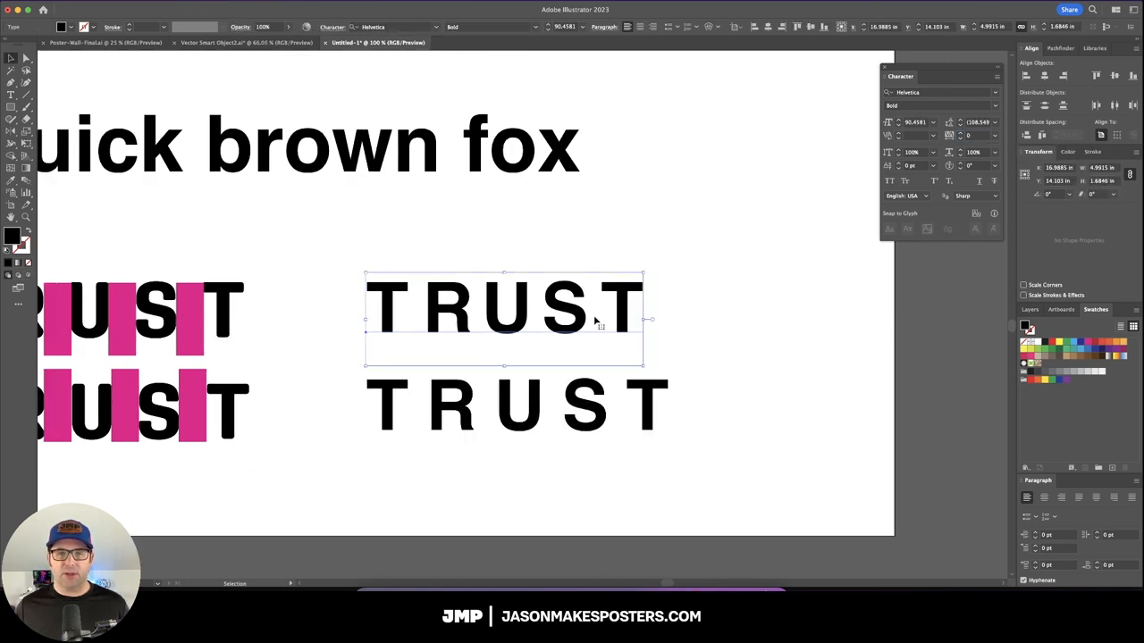
pyautogui.click(628, 406)
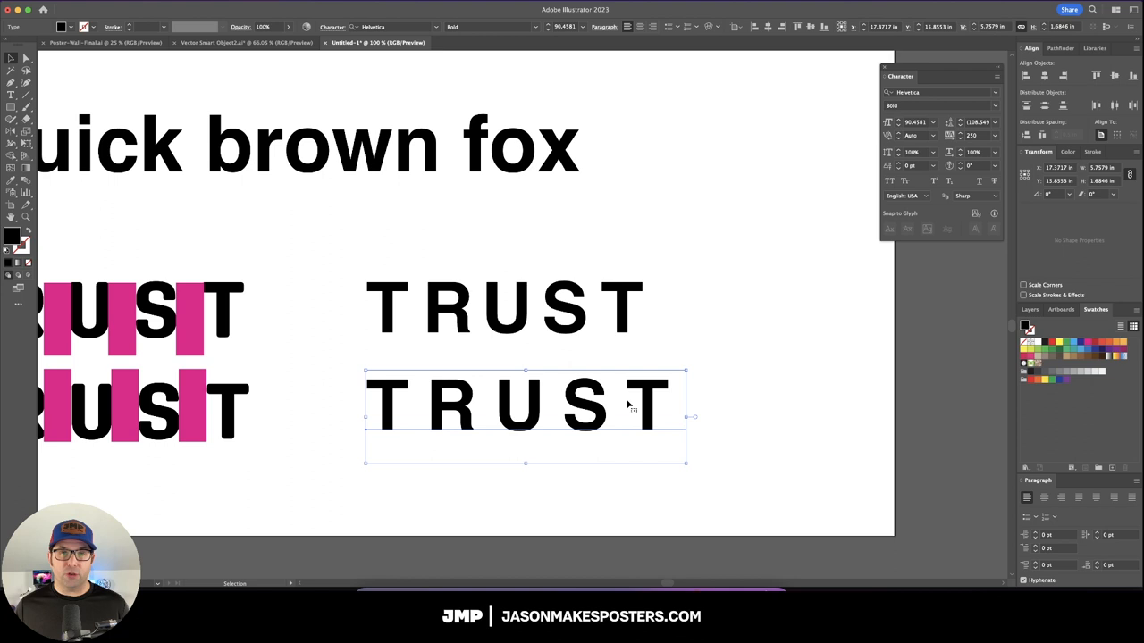
pyautogui.click(783, 396)
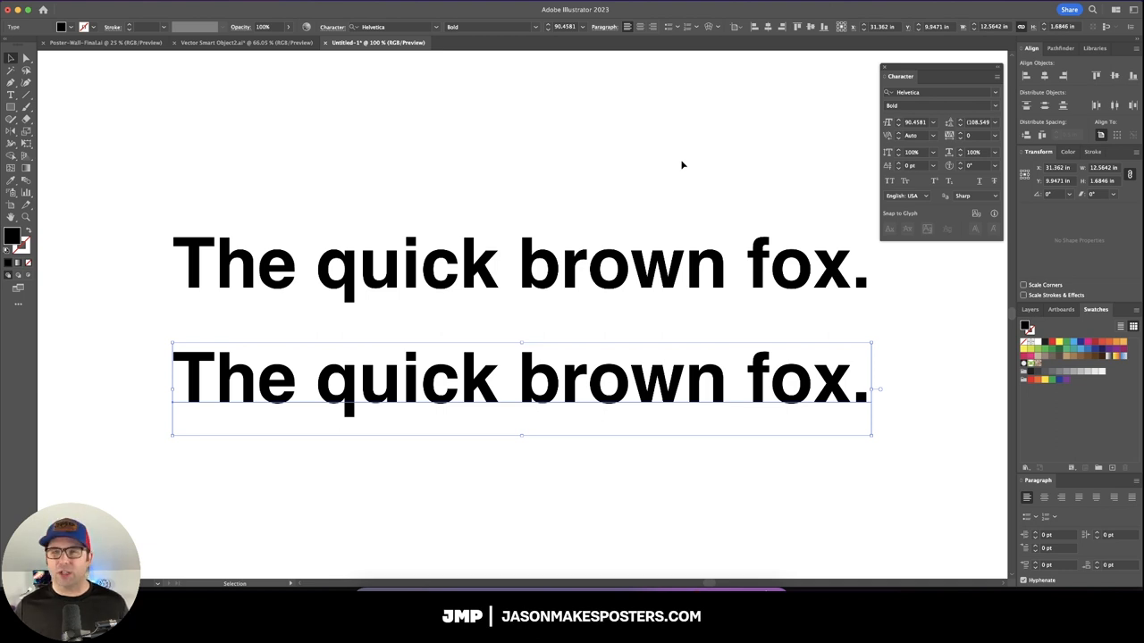
# Switch the lower fox line's kerning from Auto to Optical and deselect to compare it with the upper line
pyautogui.click(703, 215)
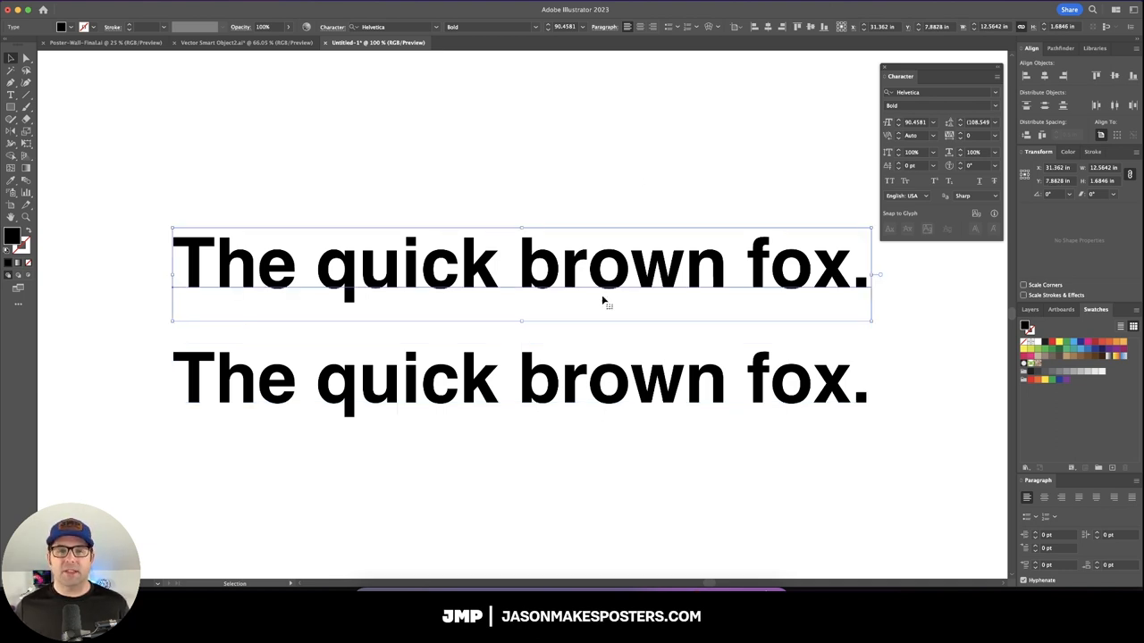
pyautogui.click(660, 379)
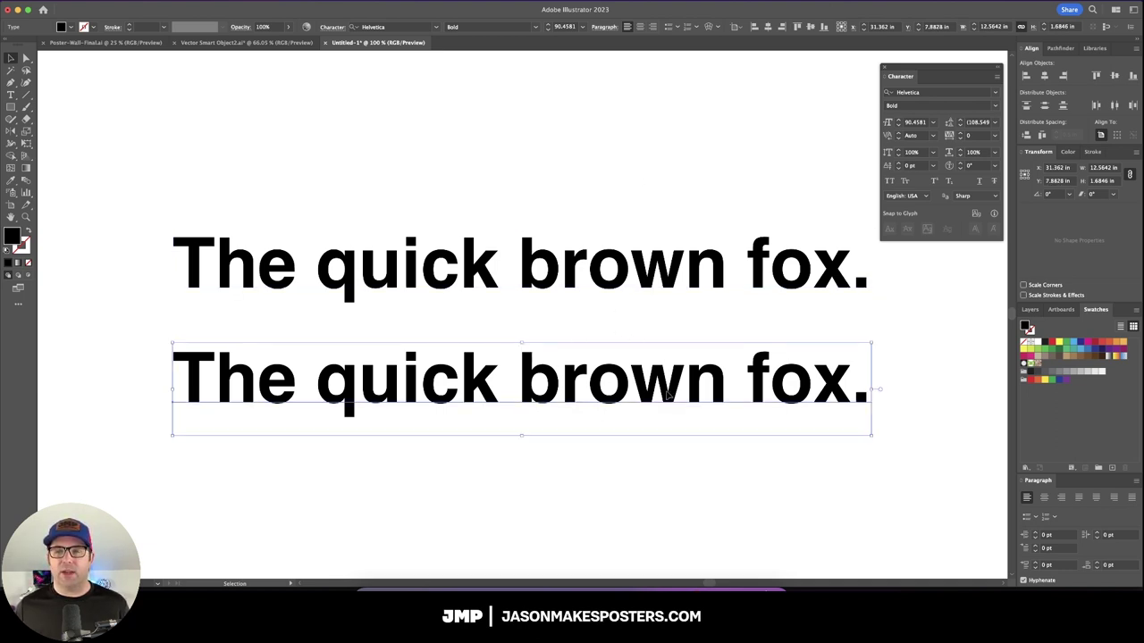
pyautogui.click(933, 136)
pyautogui.click(947, 159)
pyautogui.click(823, 470)
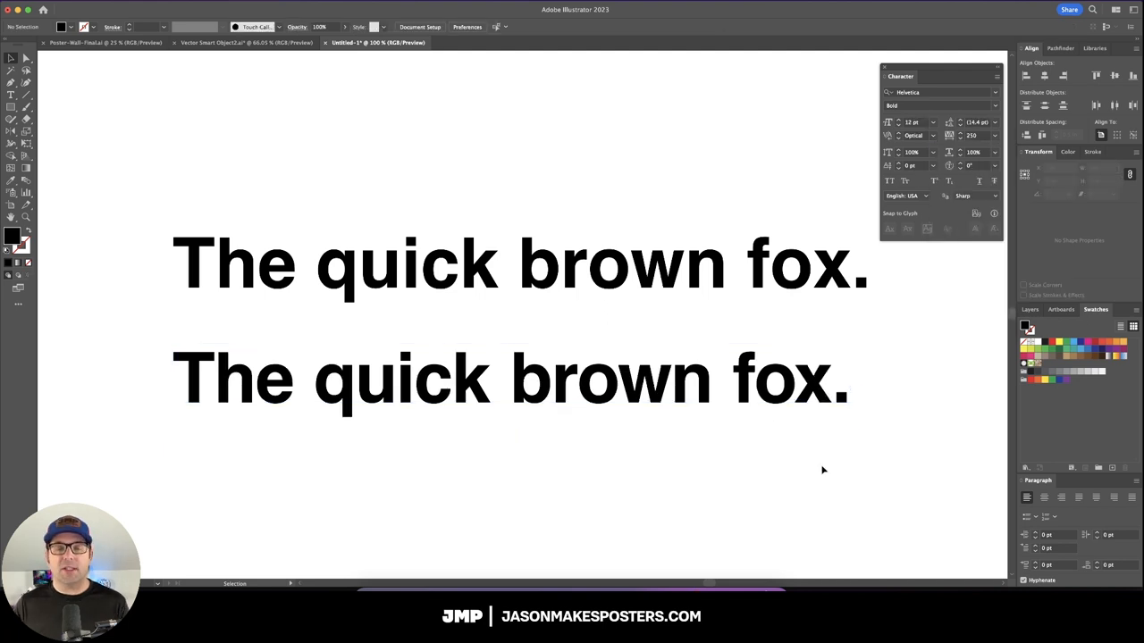